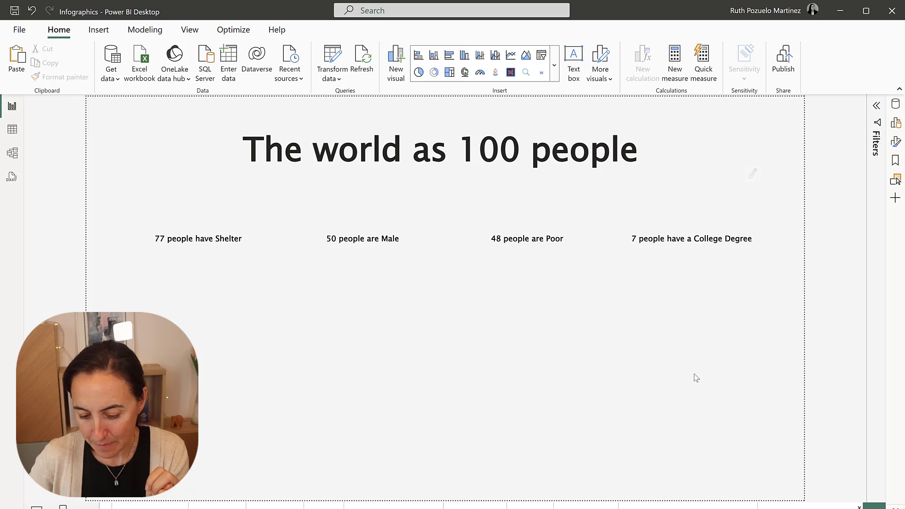
pyautogui.click(897, 105)
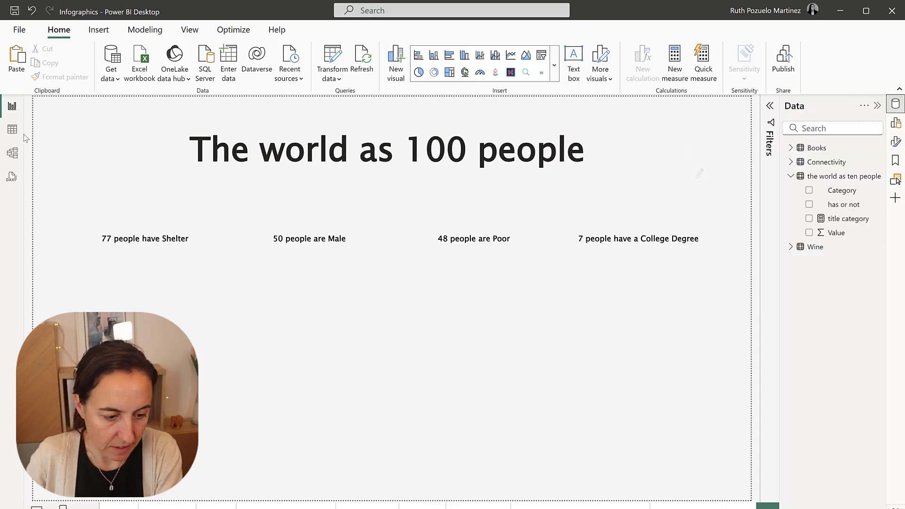
pyautogui.click(12, 129)
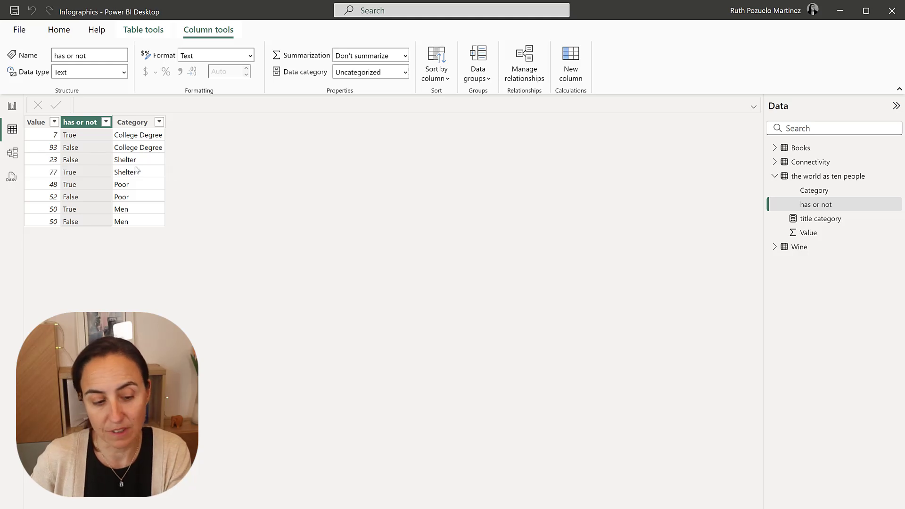
pyautogui.click(105, 122)
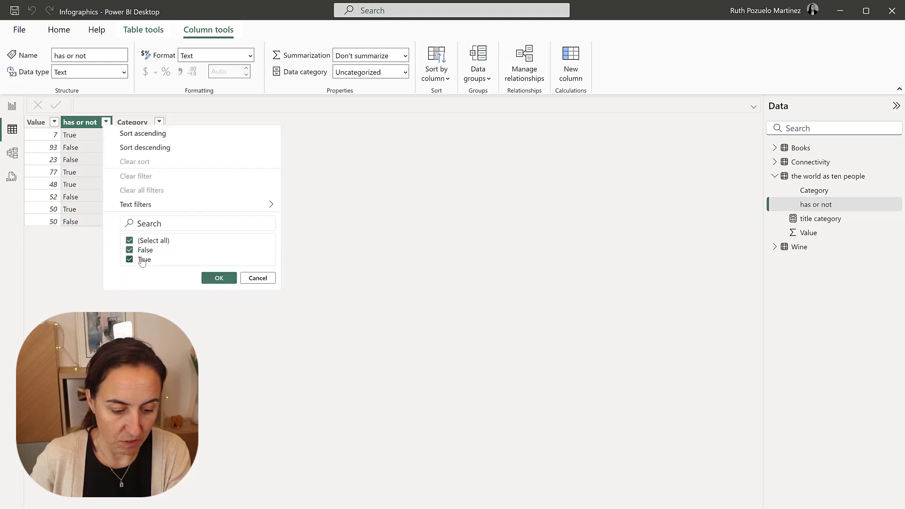
pyautogui.click(142, 259)
pyautogui.click(143, 249)
pyautogui.click(143, 259)
pyautogui.click(219, 278)
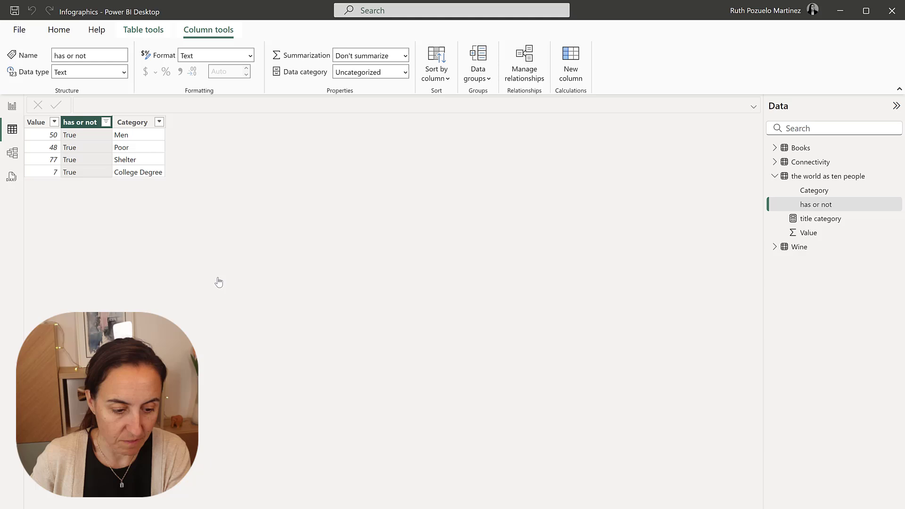
pyautogui.click(13, 106)
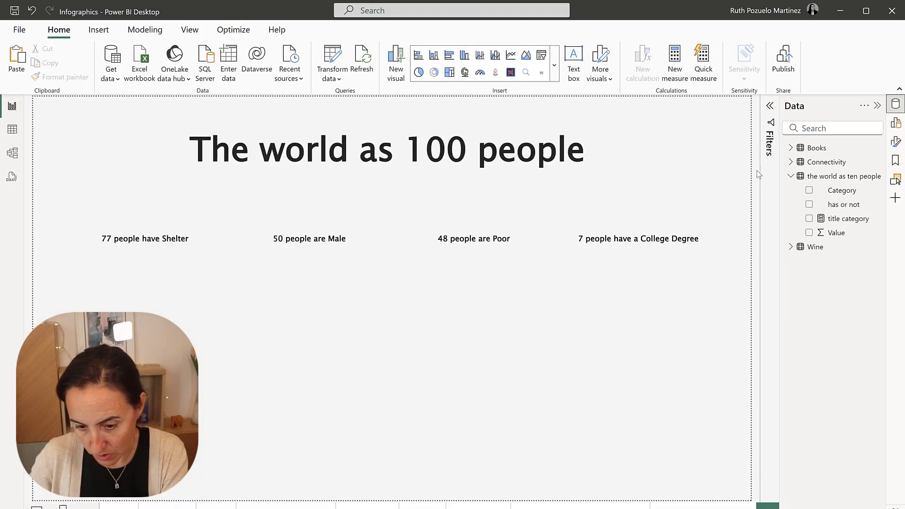
pyautogui.click(769, 107)
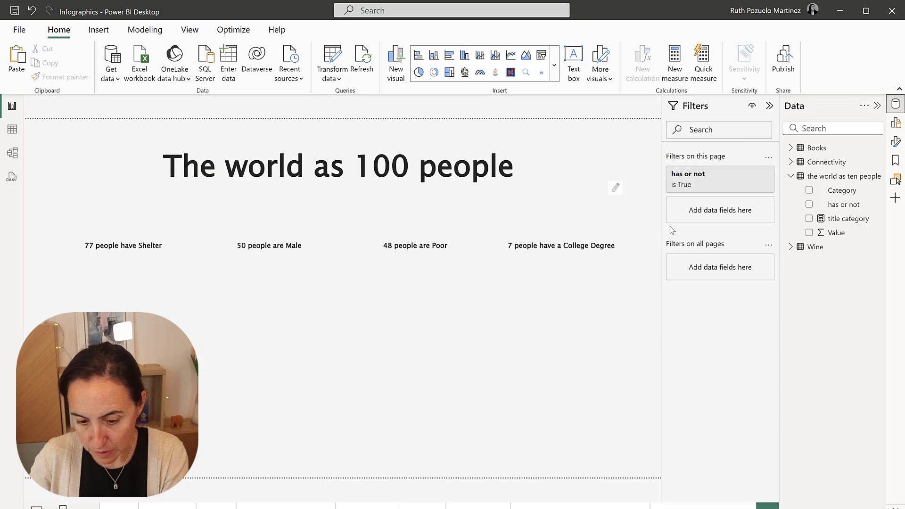
pyautogui.click(769, 106)
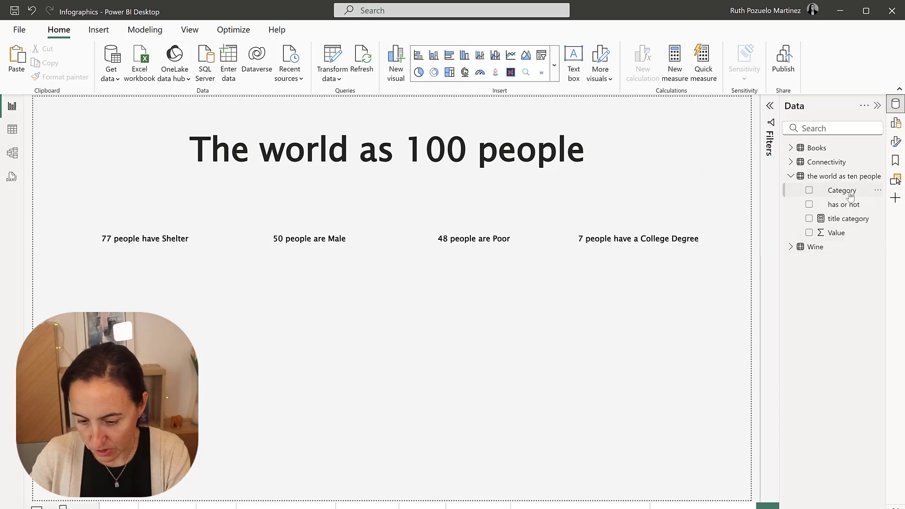
# Build a Category-by-Value visual and find Infographic Designer by searching the visuals store for 'info'
pyautogui.moveTo(841, 190); pyautogui.dragTo(450, 435)
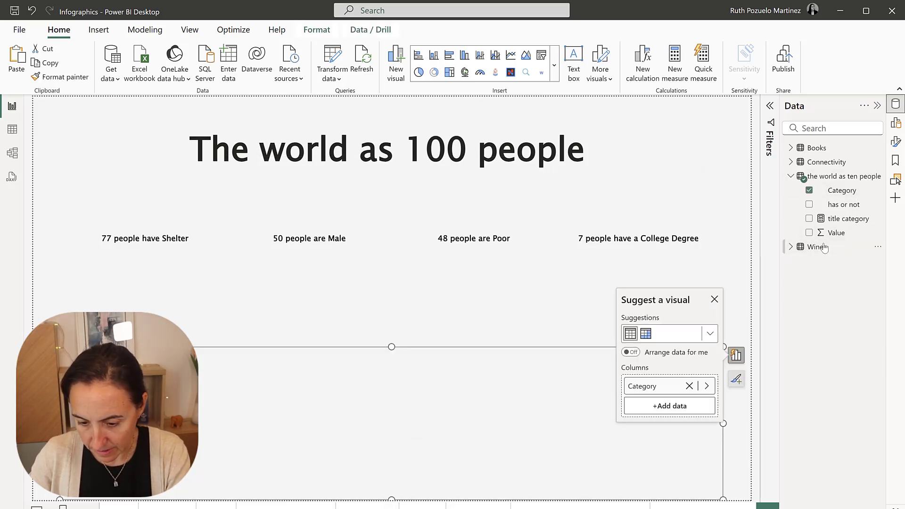
pyautogui.click(808, 233)
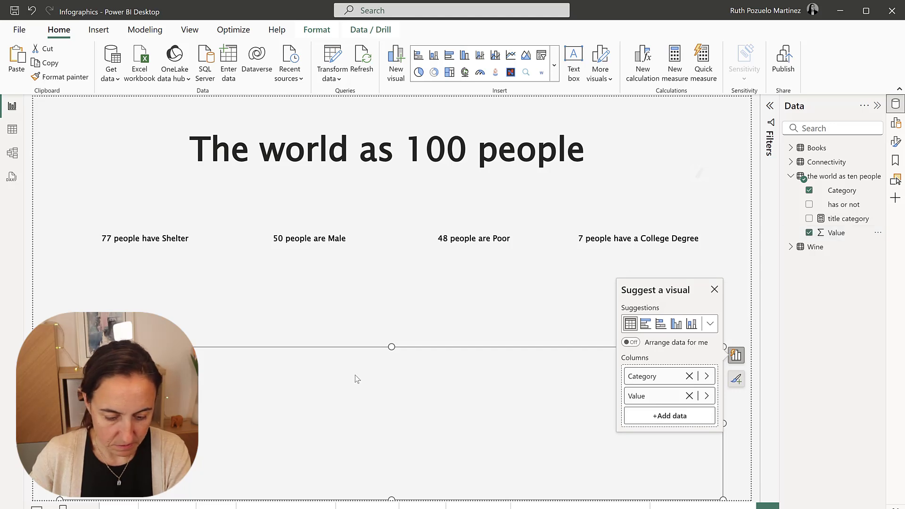
pyautogui.click(714, 329)
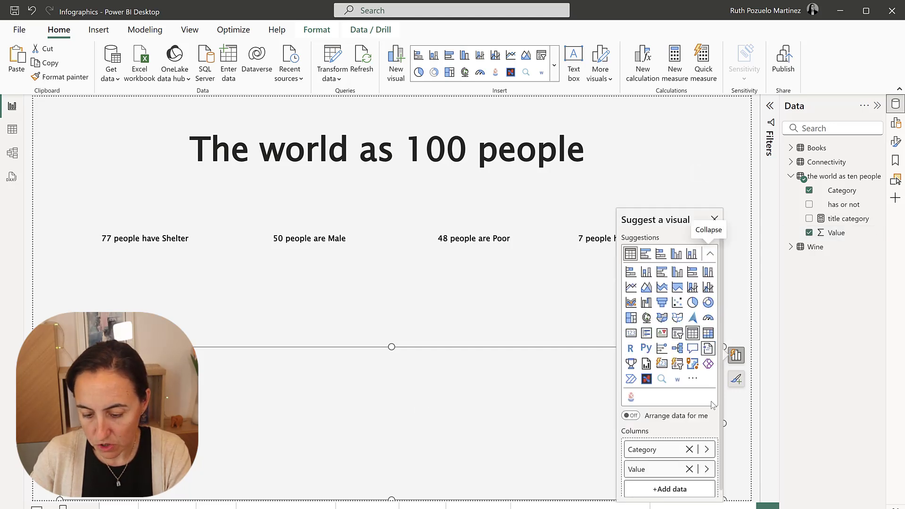
pyautogui.click(694, 379)
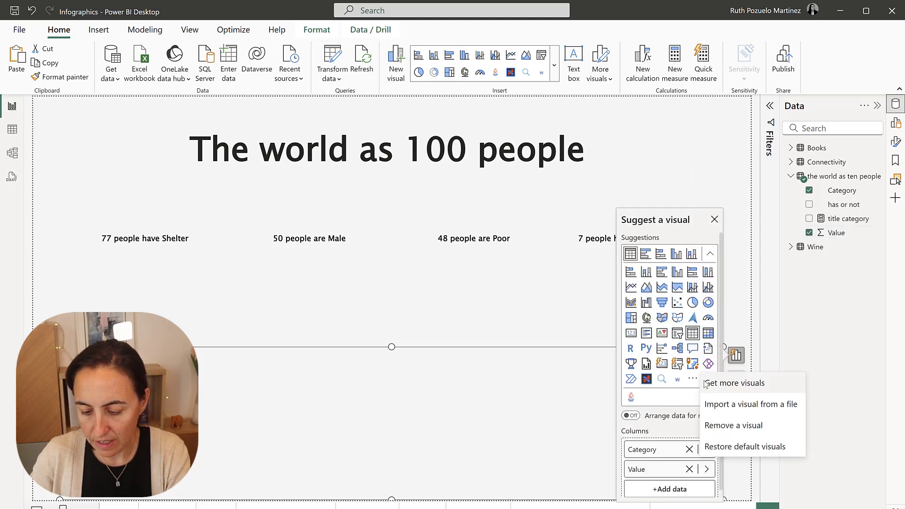
pyautogui.click(769, 390)
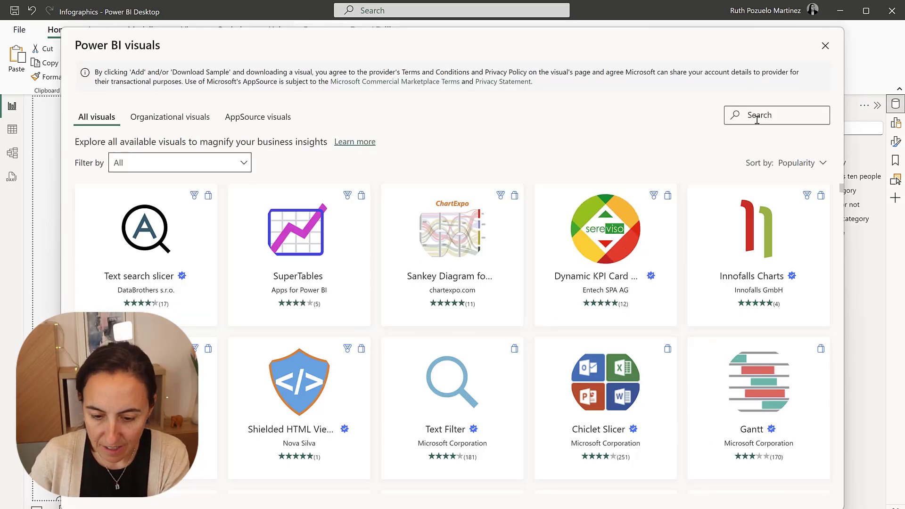
pyautogui.write('info')
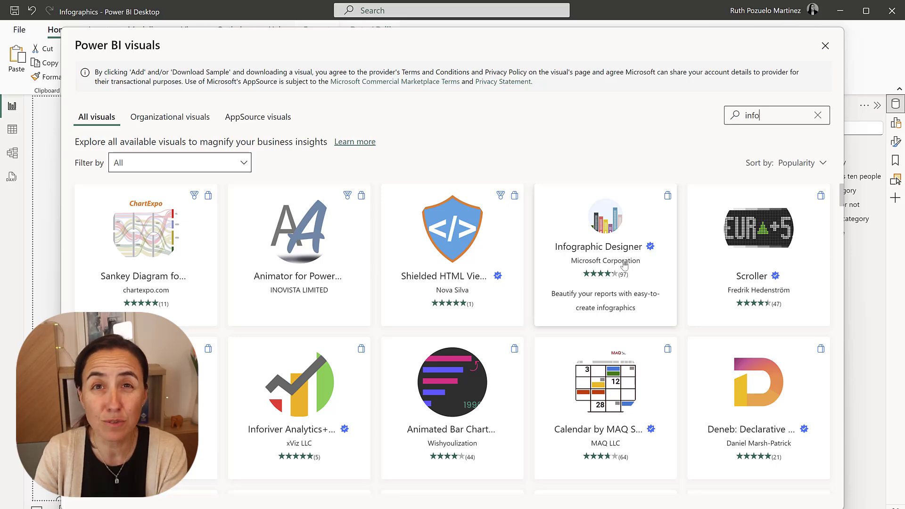
pyautogui.click(824, 47)
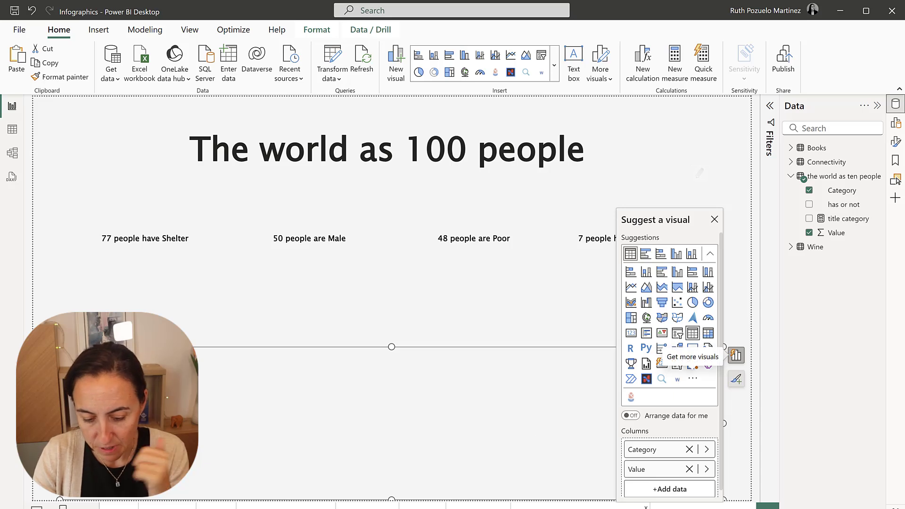
# Turn the visual into an enlarged Infographic Designer with Category as columns showing 50, 48 and 7
pyautogui.click(631, 400)
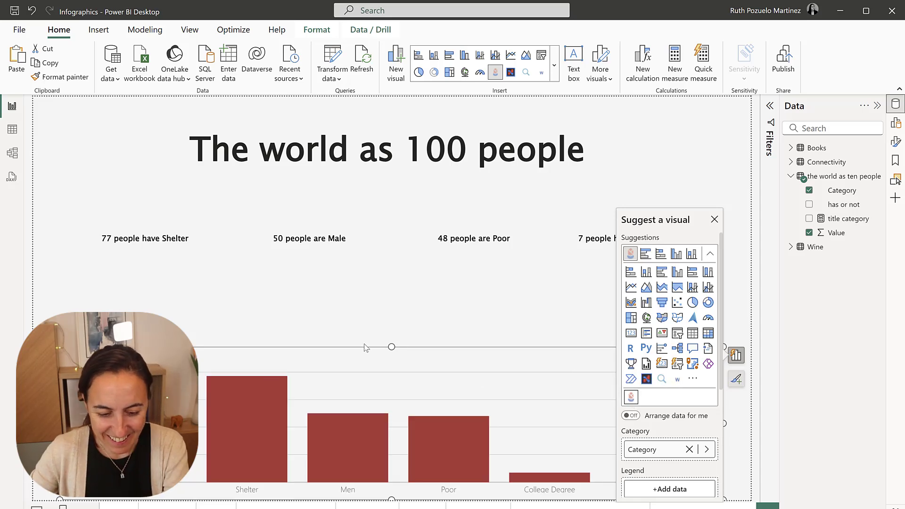
pyautogui.moveTo(391, 348); pyautogui.dragTo(391, 287)
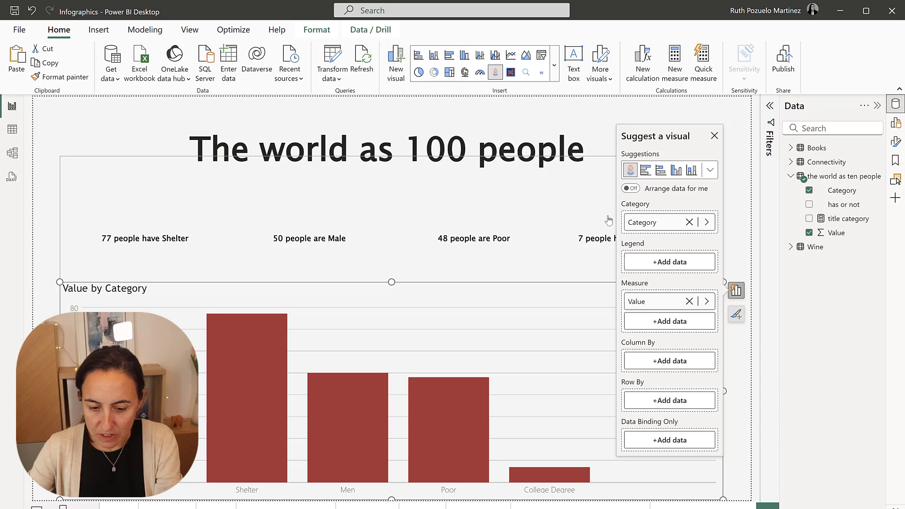
pyautogui.moveTo(643, 222); pyautogui.dragTo(654, 364)
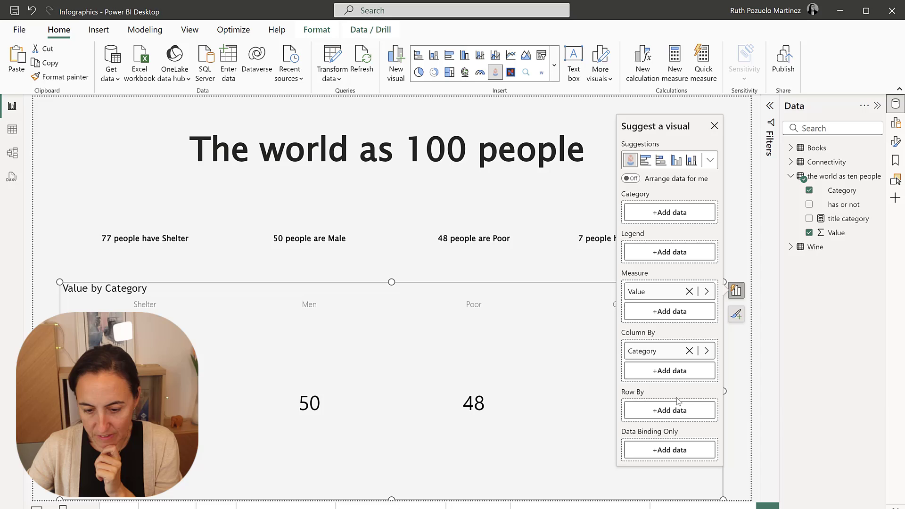
pyautogui.click(714, 126)
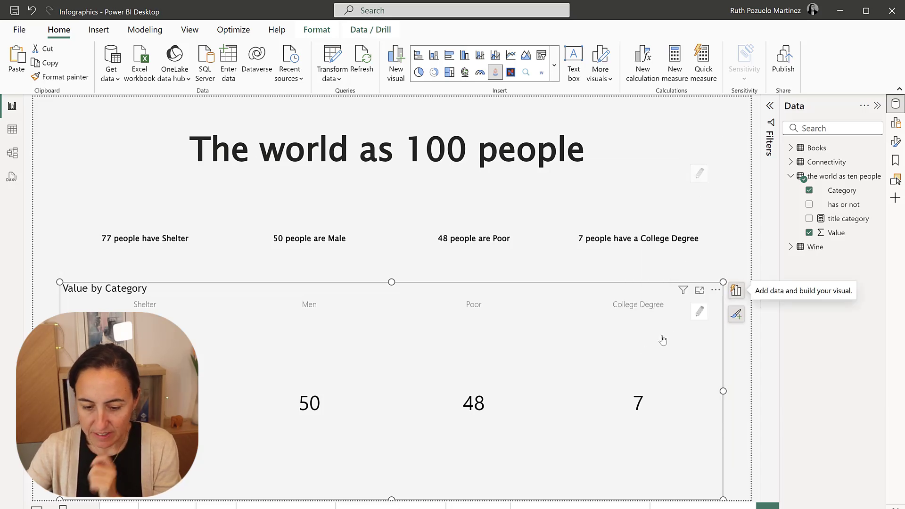
# Open Mark Designer in Focus mode and replace the text1 mark with a red rounded rectangle
pyautogui.click(700, 318)
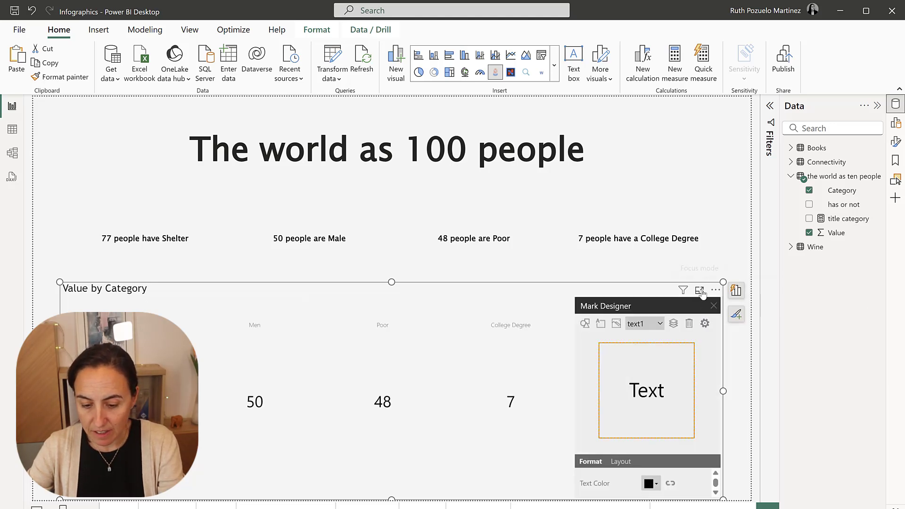
pyautogui.click(699, 289)
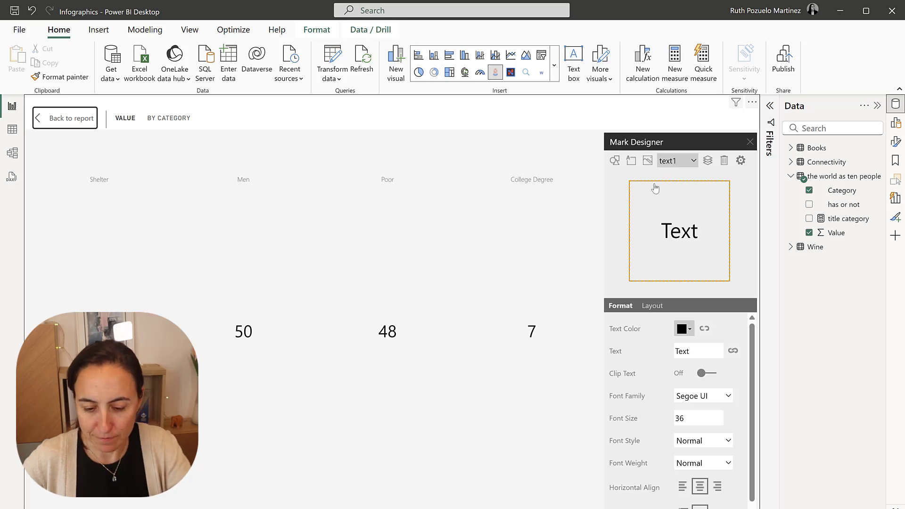
pyautogui.click(694, 161)
pyautogui.click(694, 162)
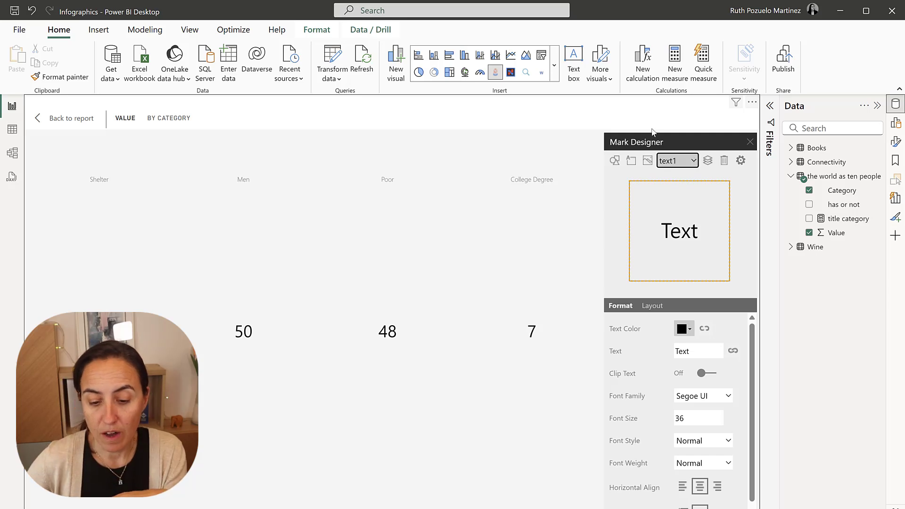
pyautogui.click(614, 161)
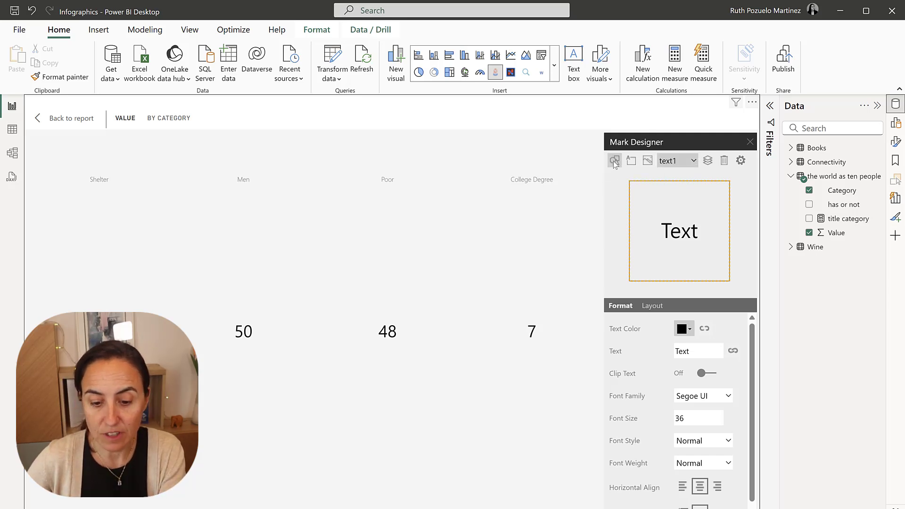
pyautogui.click(690, 198)
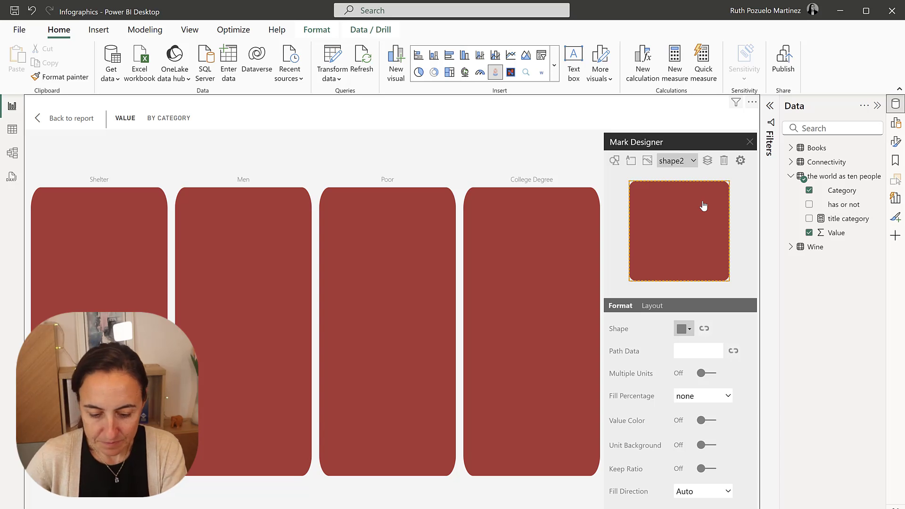
# Split each shape into a 10-by-10 grid of units, 10 rows and 10 per row
pyautogui.click(706, 374)
pyautogui.scroll(-3, 703, 374)
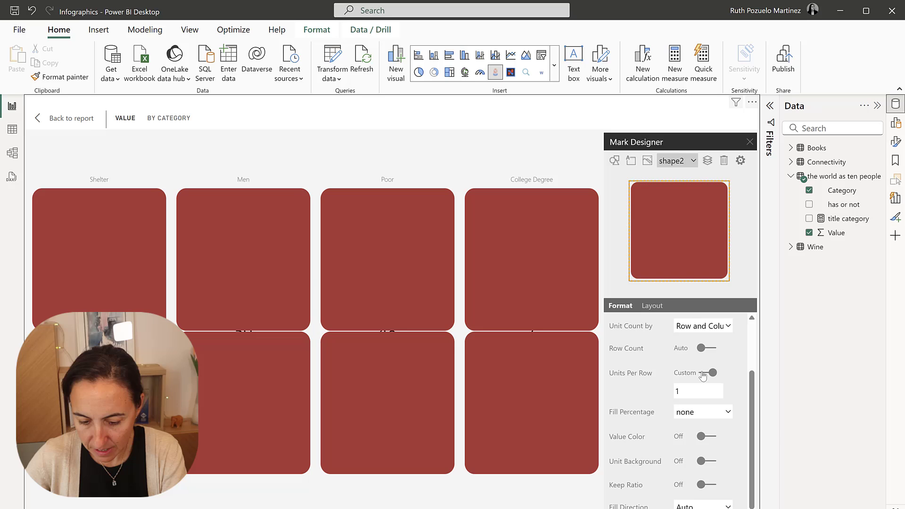
pyautogui.scroll(3, 703, 374)
pyautogui.click(707, 407)
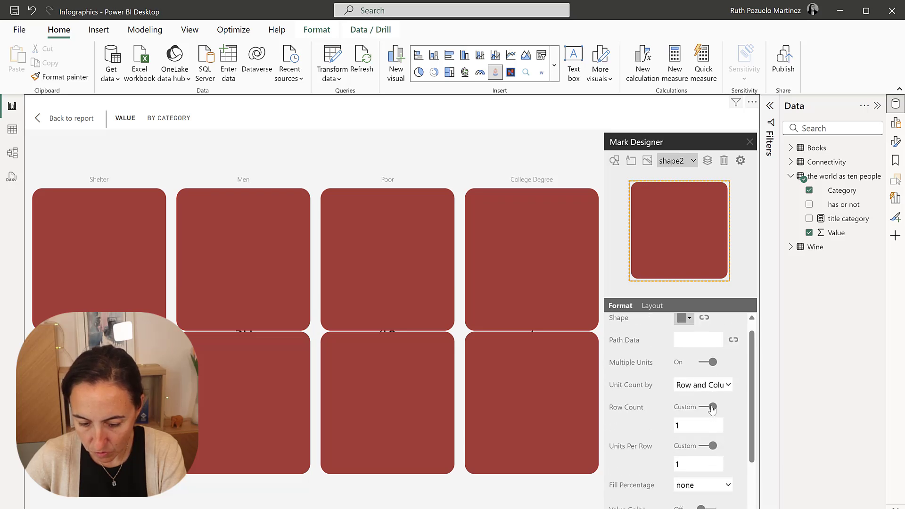
pyautogui.click(697, 429)
pyautogui.write('0')
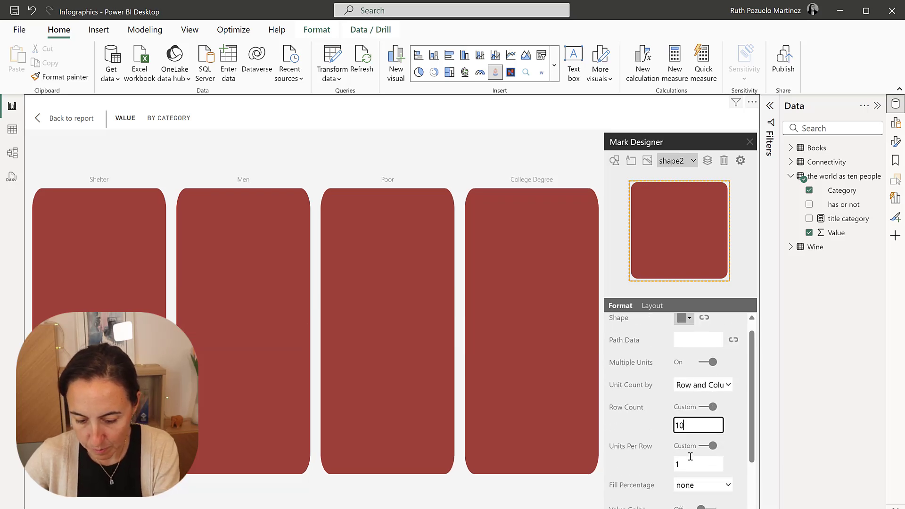
pyautogui.click(691, 462)
pyautogui.write('0')
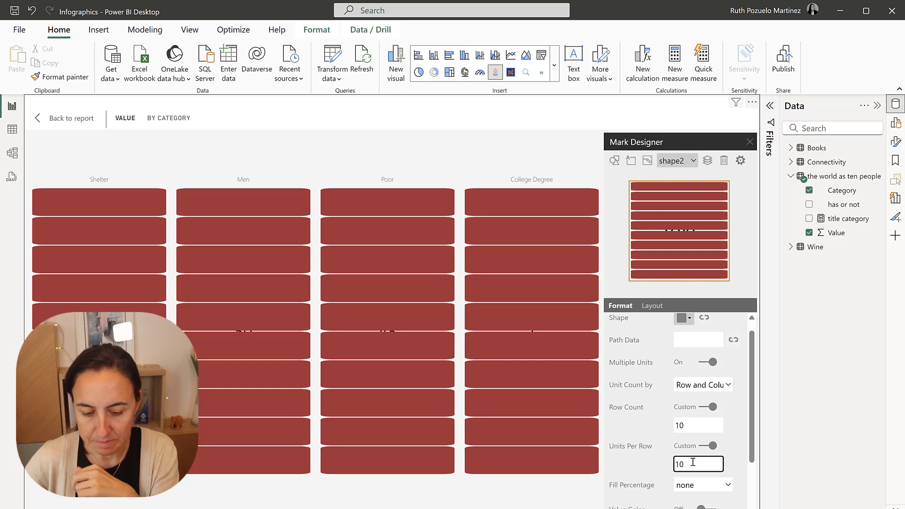
pyautogui.click(498, 371)
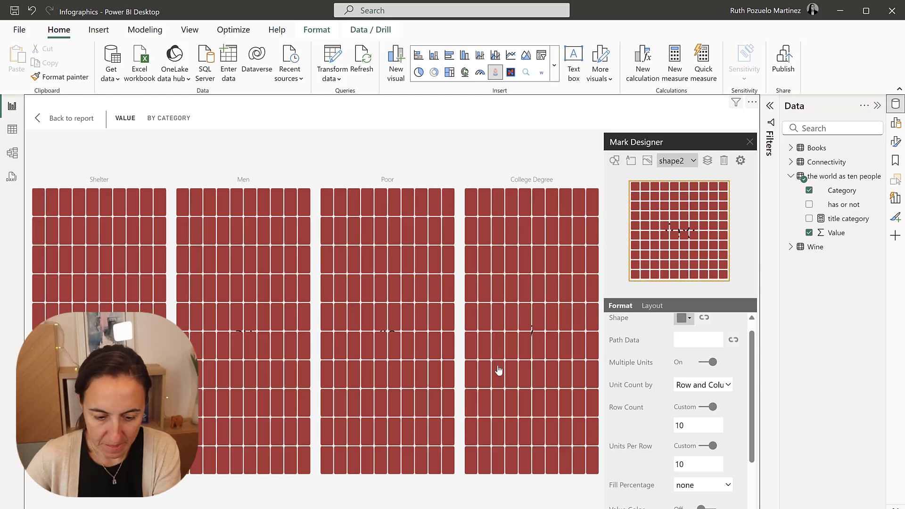
# Send shape2 to the back so the values 50, 48 and 7 appear in front
pyautogui.click(709, 161)
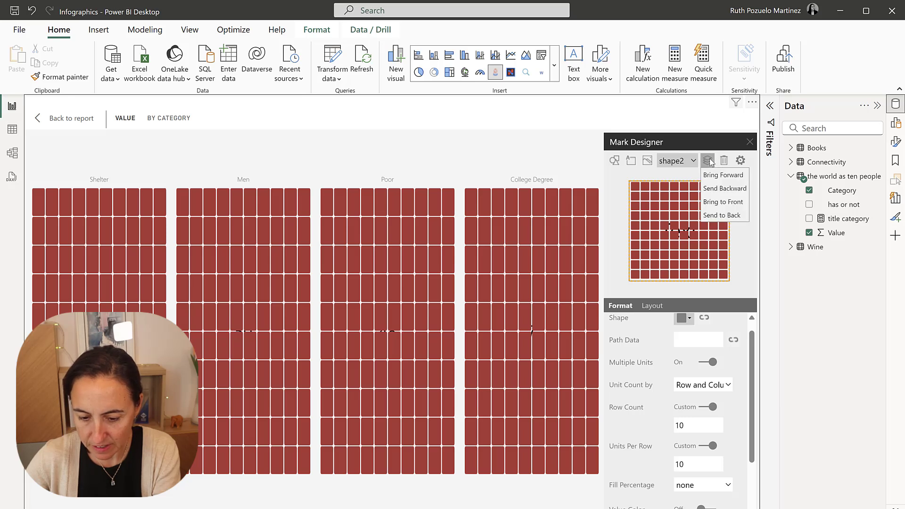
pyautogui.click(723, 215)
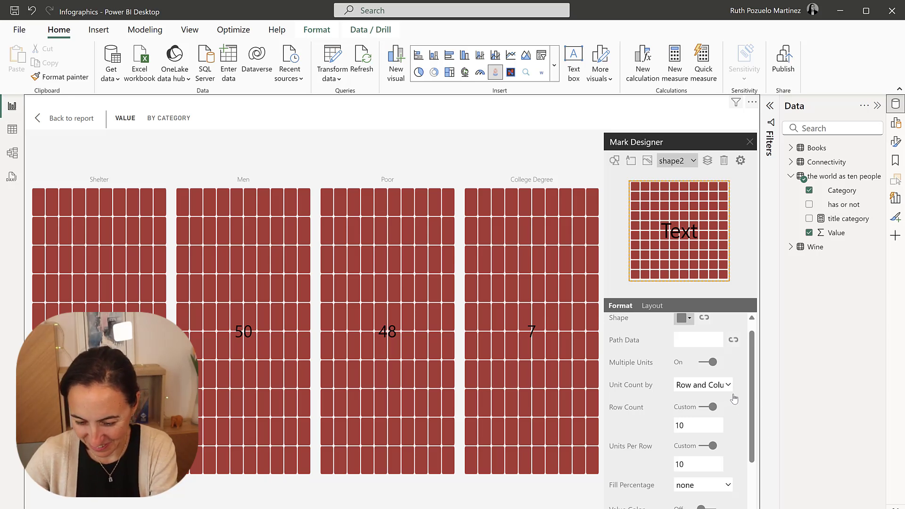
pyautogui.scroll(-2, 749, 410)
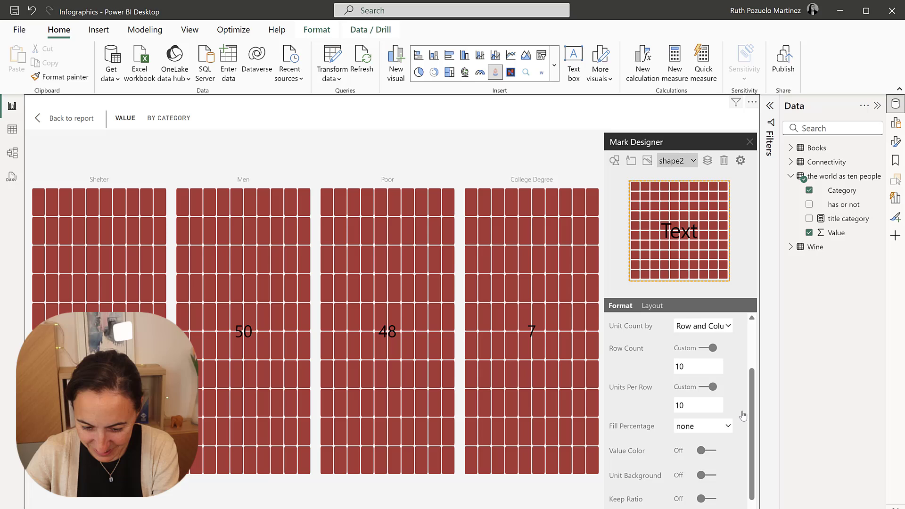
pyautogui.scroll(-1, 676, 431)
# Set Fill Percentage to Value with a maximum of 100, leaving unfilled units grey
pyautogui.click(714, 412)
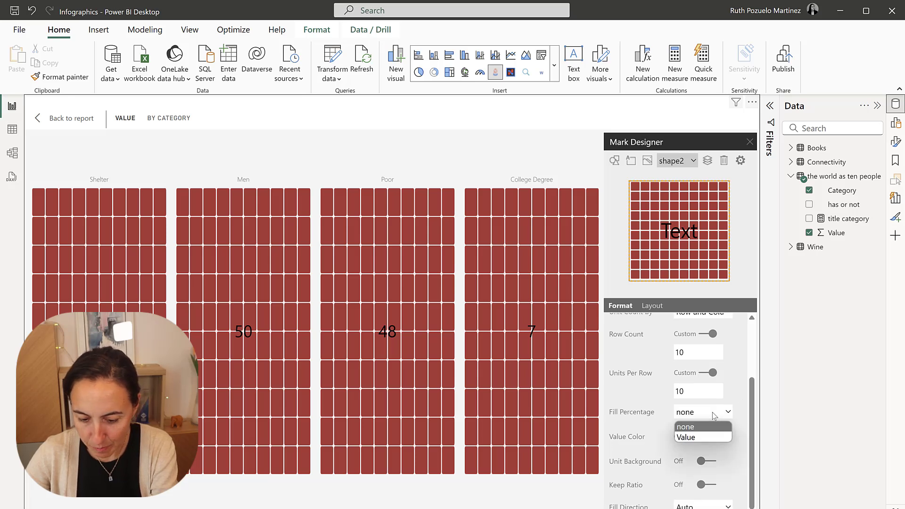
pyautogui.click(689, 437)
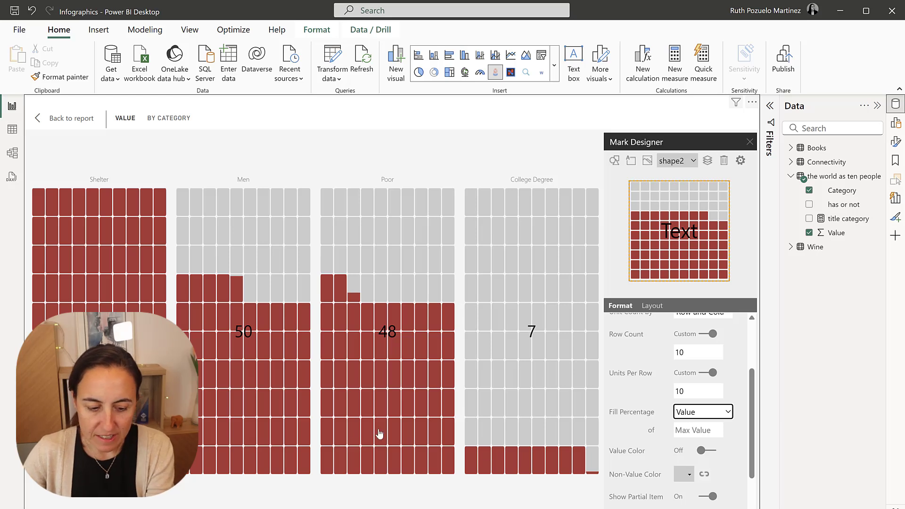
pyautogui.moveTo(256, 350)
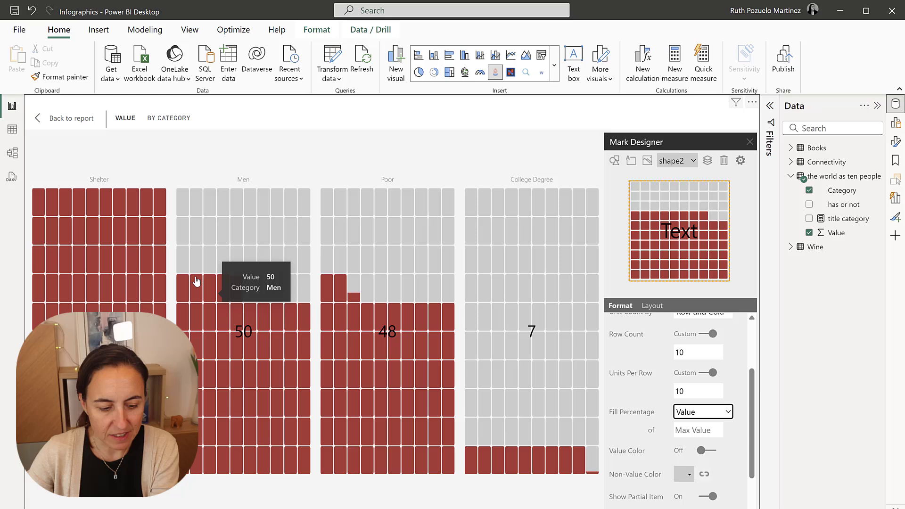
pyautogui.moveTo(470, 308)
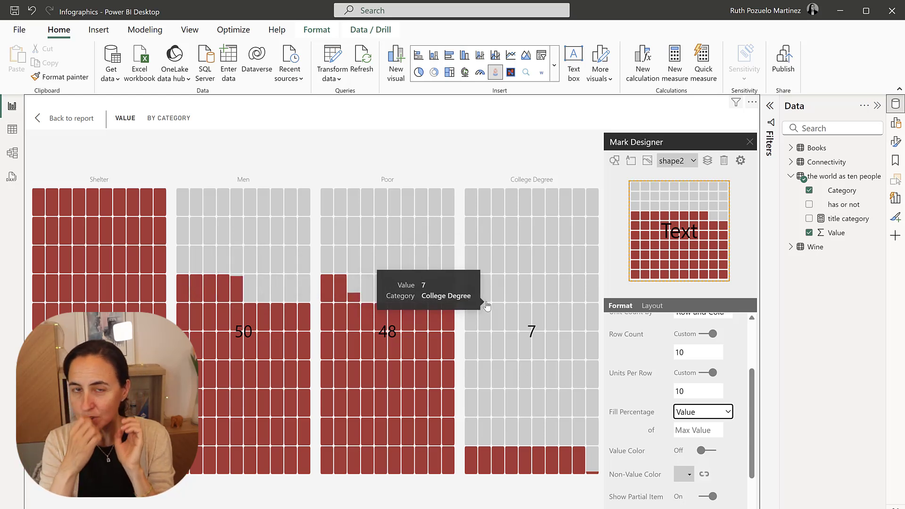
pyautogui.moveTo(45, 233)
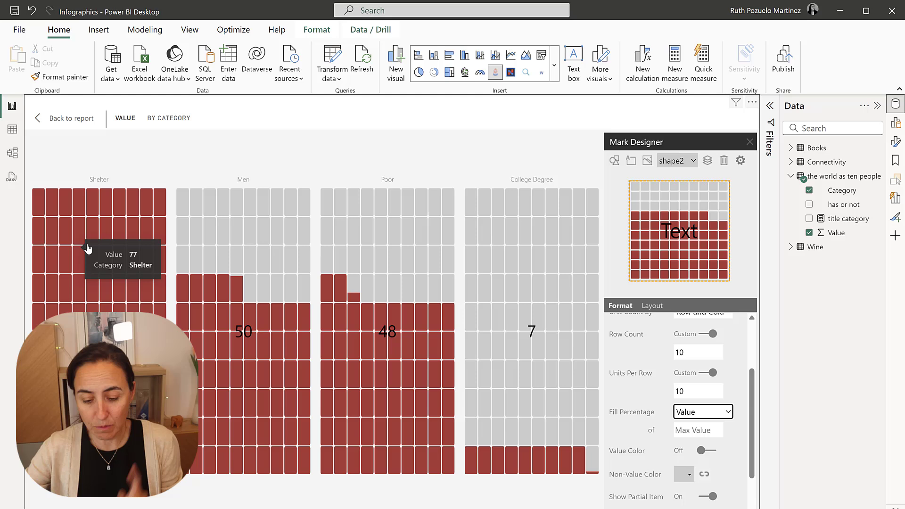
pyautogui.click(693, 428)
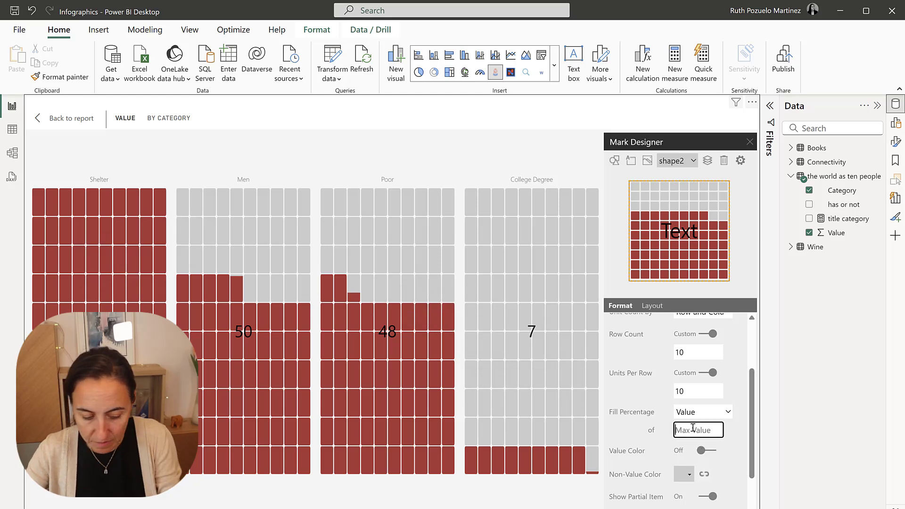
pyautogui.write('100')
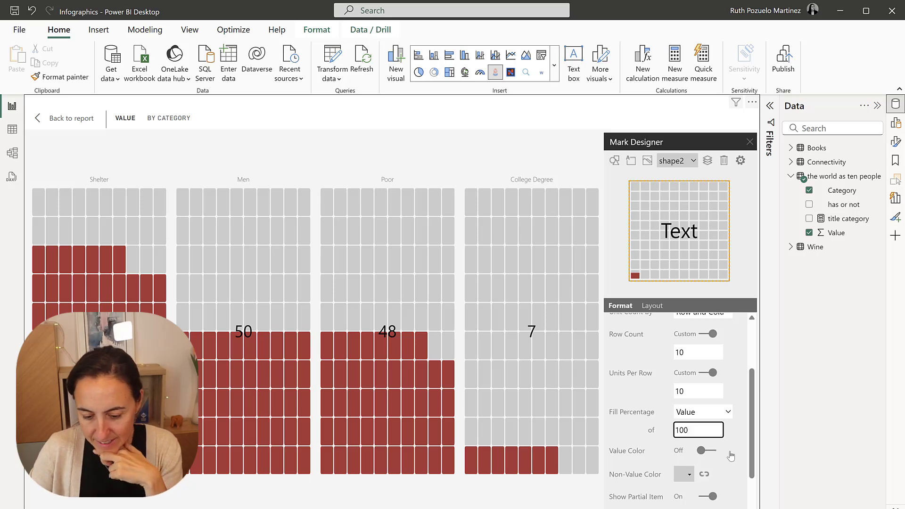
pyautogui.scroll(-2, 730, 454)
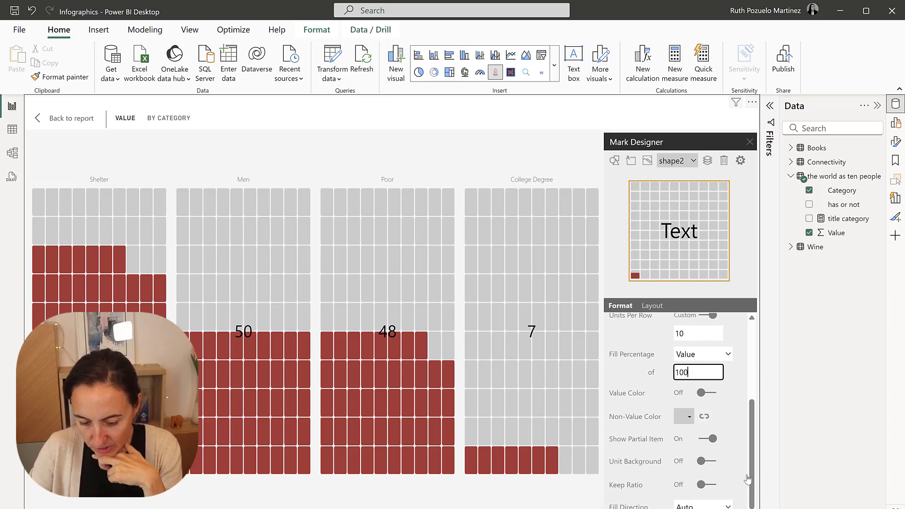
# Return to the report, turn the visual's Title off and keep Small Multiple chart titles hidden
pyautogui.click(70, 118)
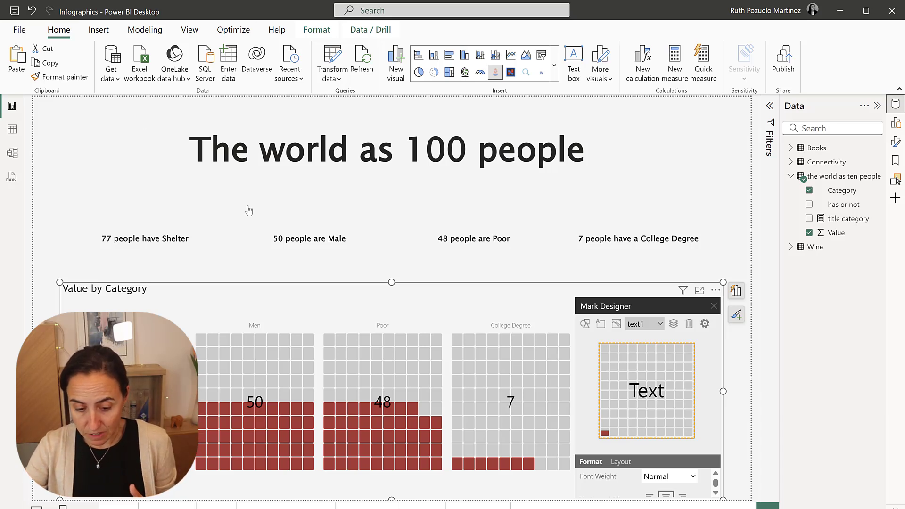
pyautogui.click(714, 306)
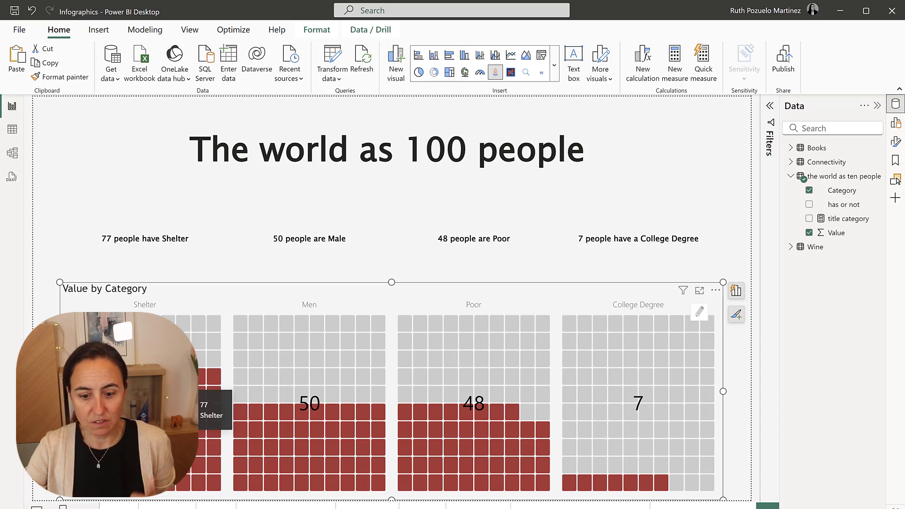
pyautogui.click(895, 142)
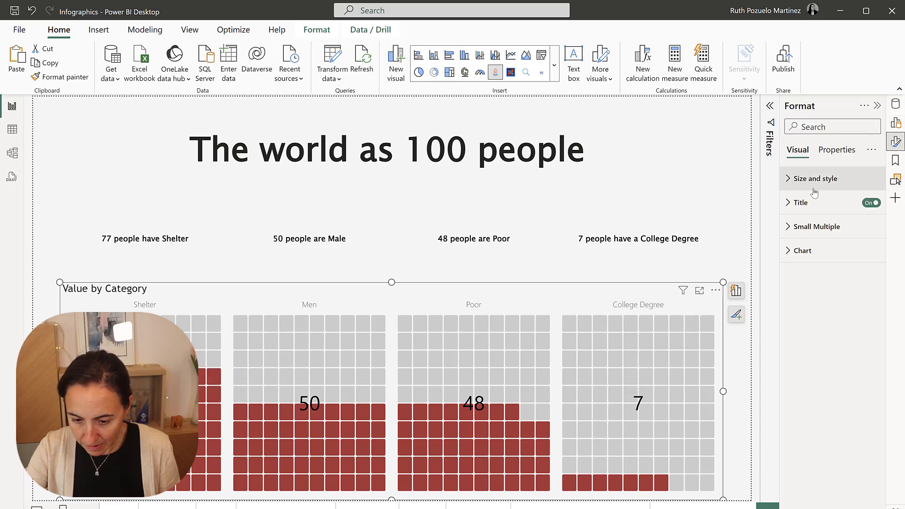
pyautogui.click(871, 202)
pyautogui.click(822, 226)
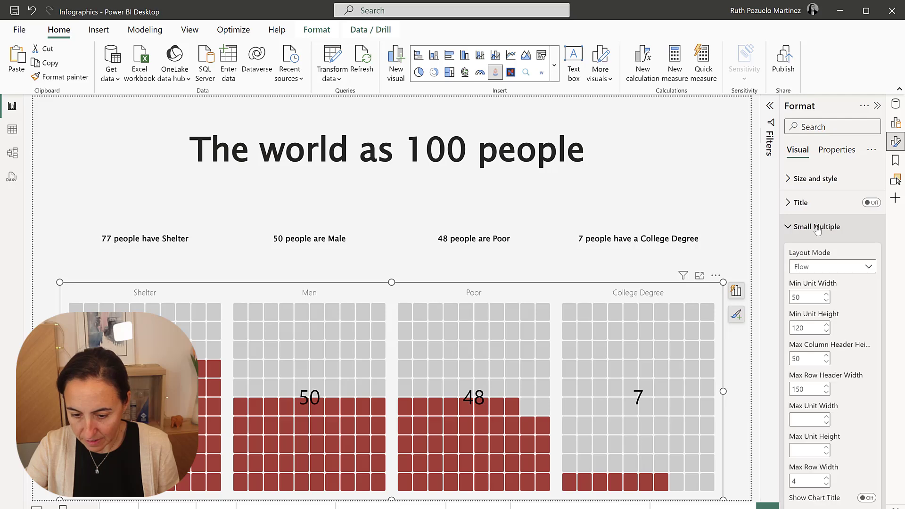
pyautogui.scroll(-5, 831, 306)
pyautogui.click(866, 367)
pyautogui.click(866, 368)
pyautogui.scroll(2, 863, 373)
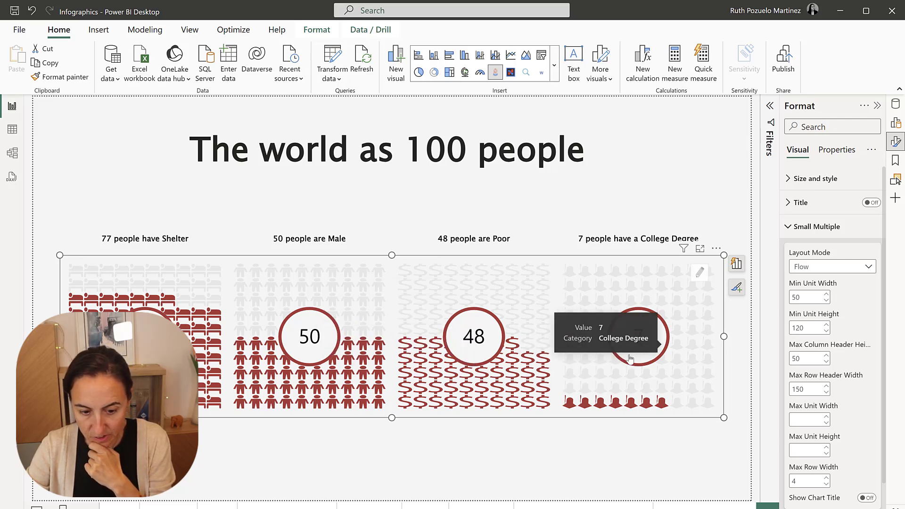
# Reopen the waffle visual in Mark Designer with Focus mode
pyautogui.click(767, 488)
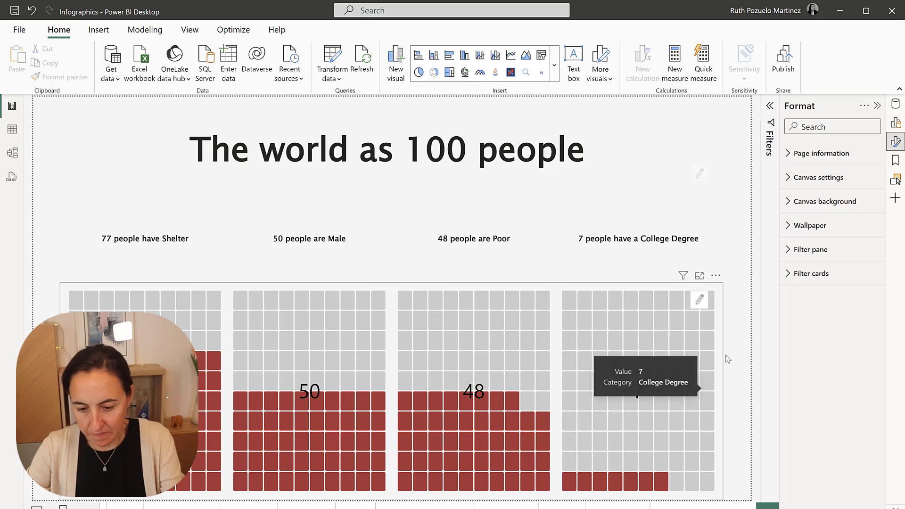
pyautogui.click(698, 300)
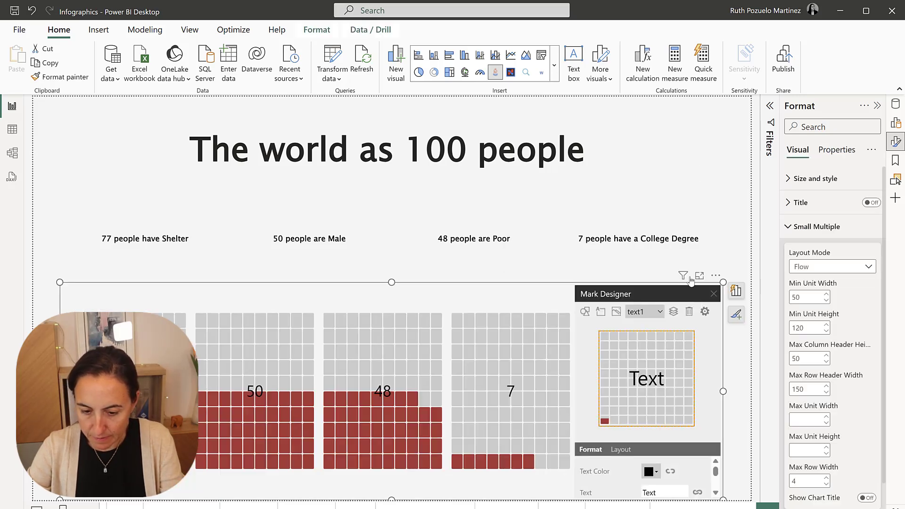
pyautogui.click(699, 276)
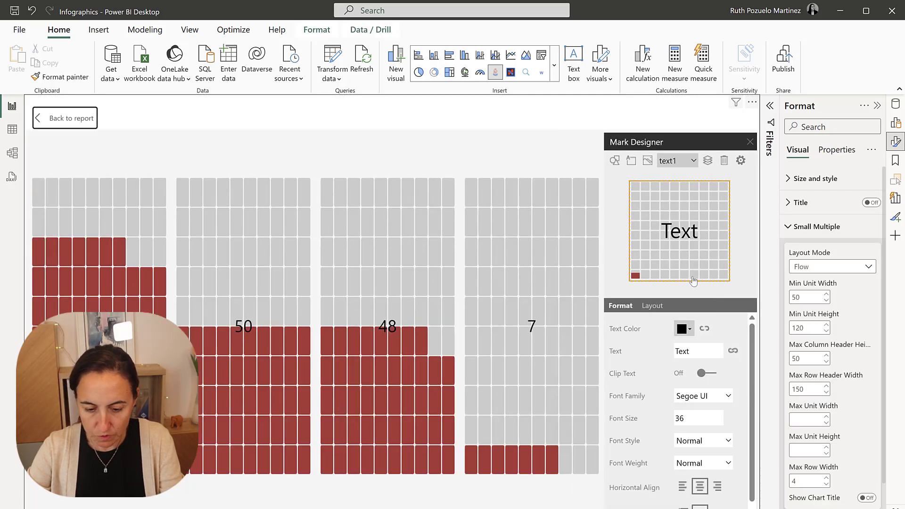
pyautogui.scroll(-1, 718, 412)
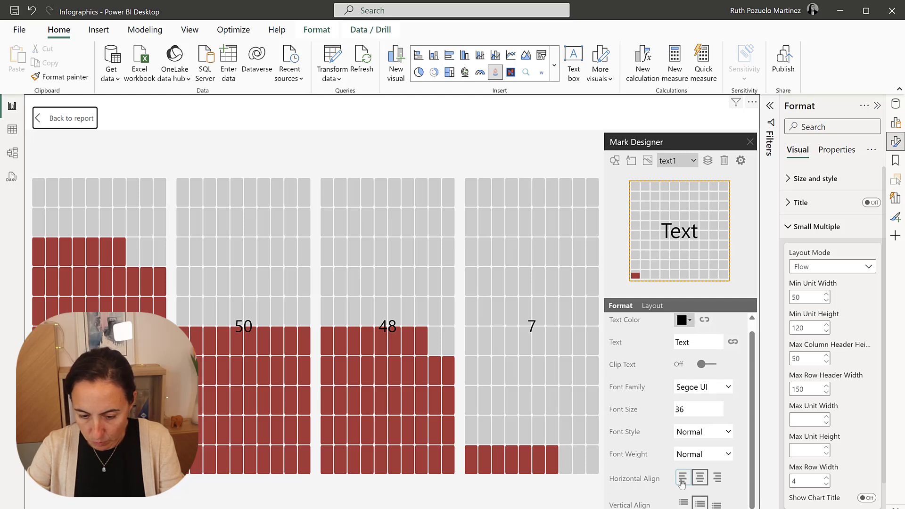
pyautogui.scroll(1, 702, 433)
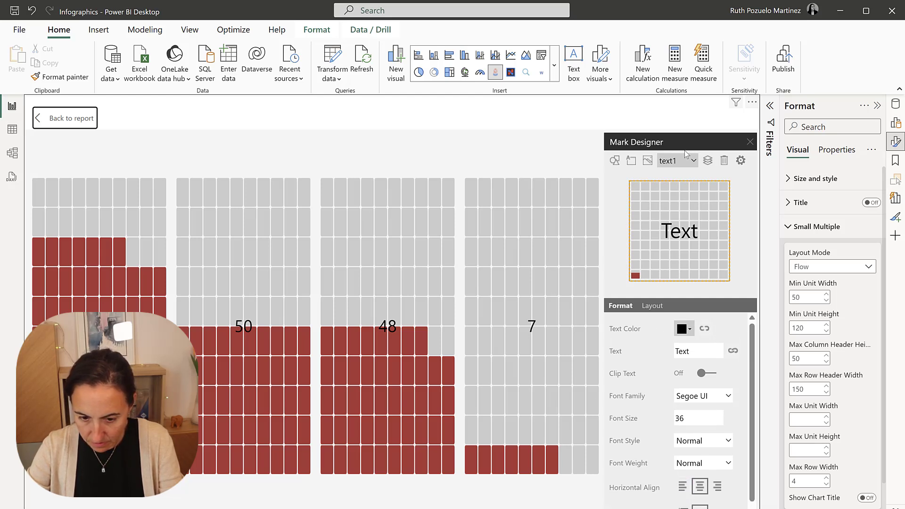
# Change shape2's empty-unit colour from #CCCCCC to lighter grey #e7e7e7
pyautogui.click(678, 161)
pyautogui.click(673, 174)
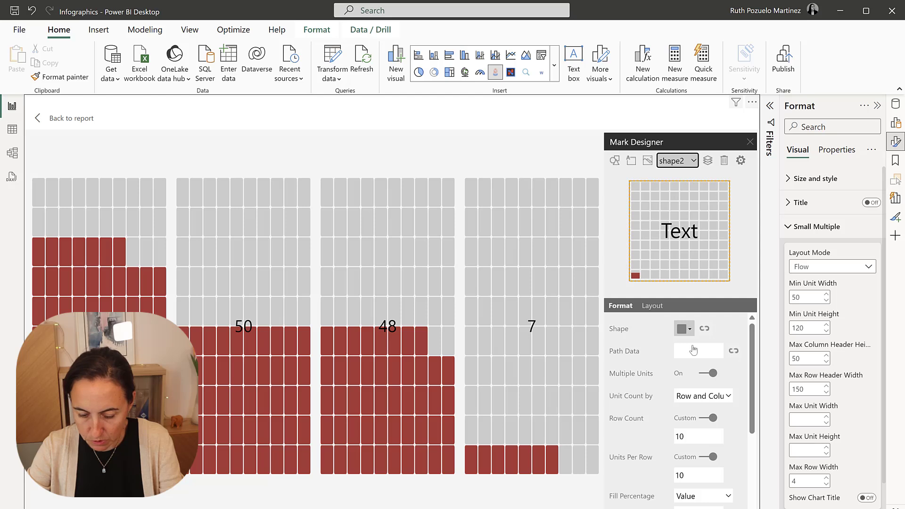
pyautogui.scroll(-3, 677, 385)
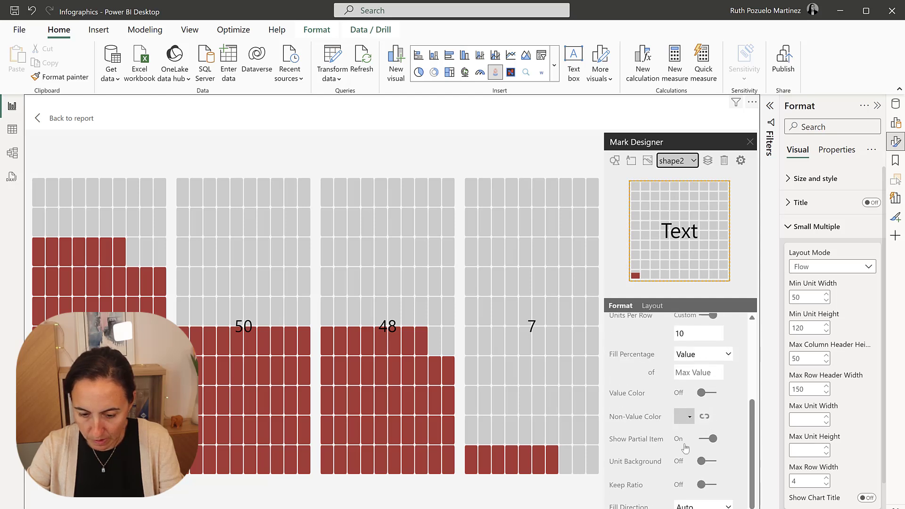
pyautogui.click(684, 417)
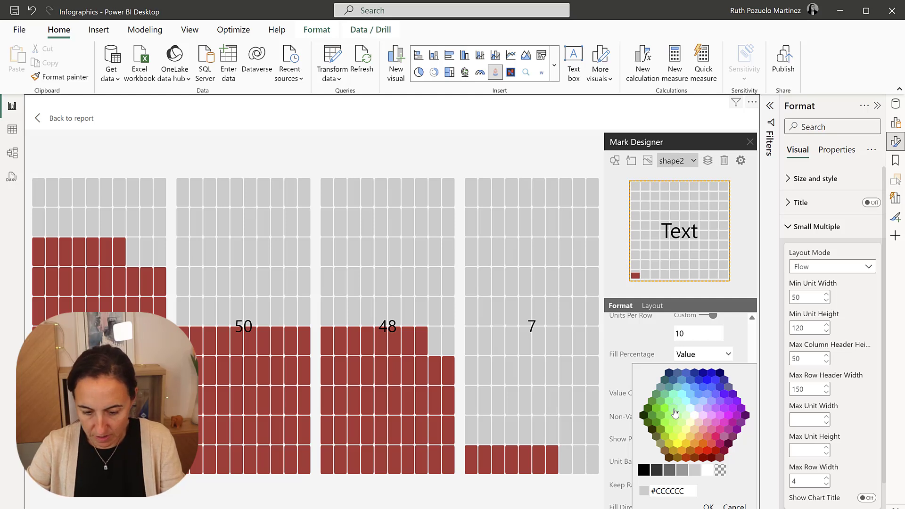
pyautogui.click(680, 491)
pyautogui.write('#e7e7e7')
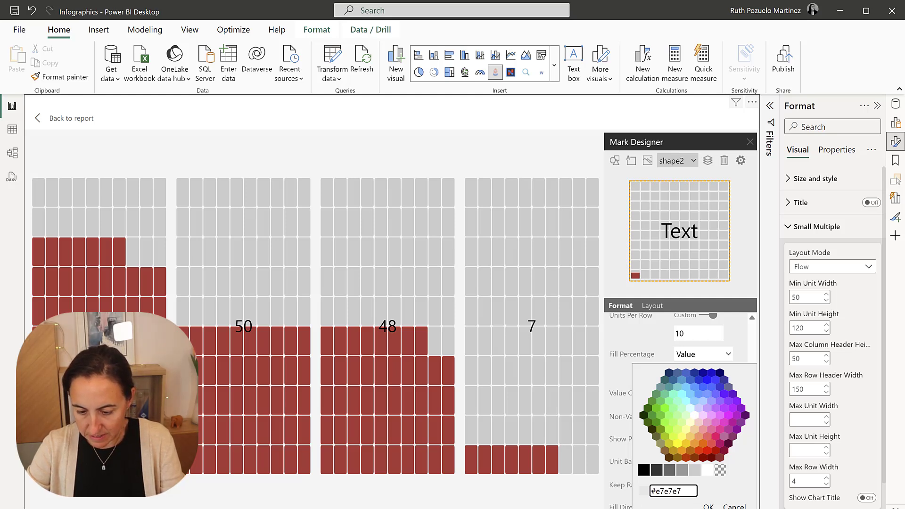
pyautogui.click(708, 506)
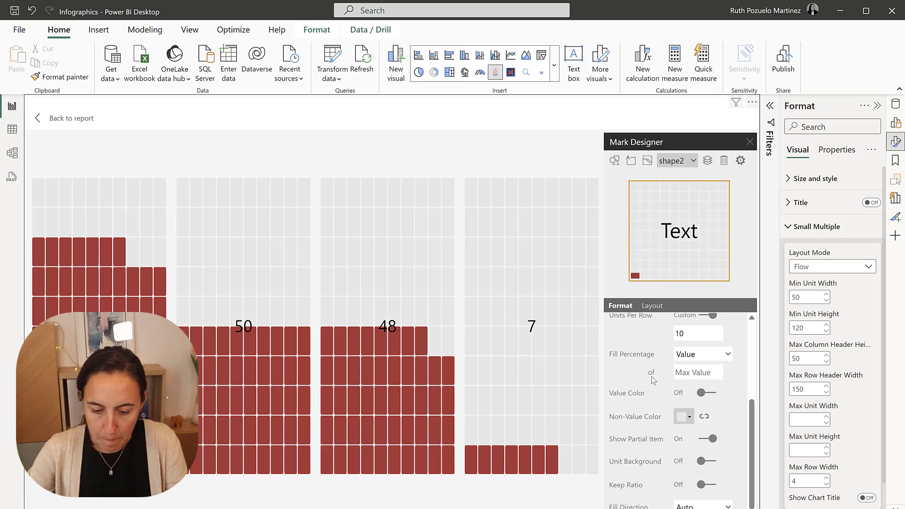
pyautogui.scroll(3, 652, 379)
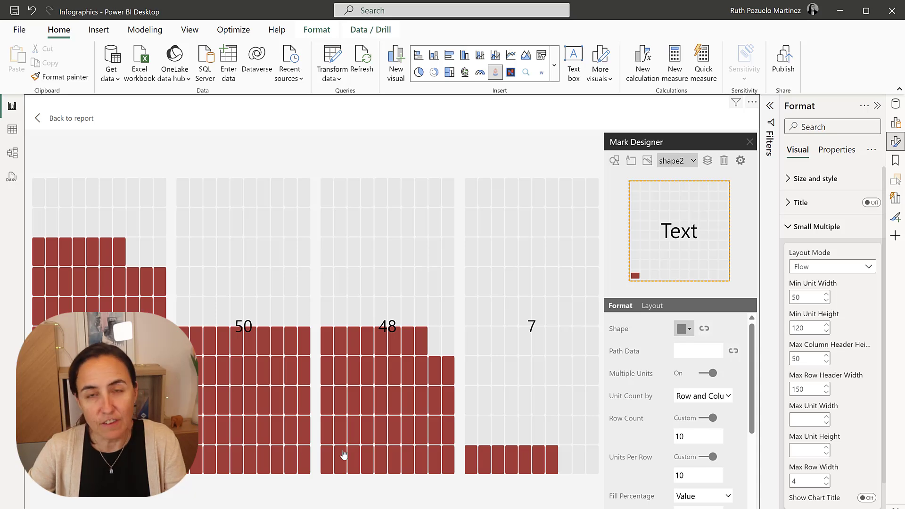
pyautogui.moveTo(344, 454)
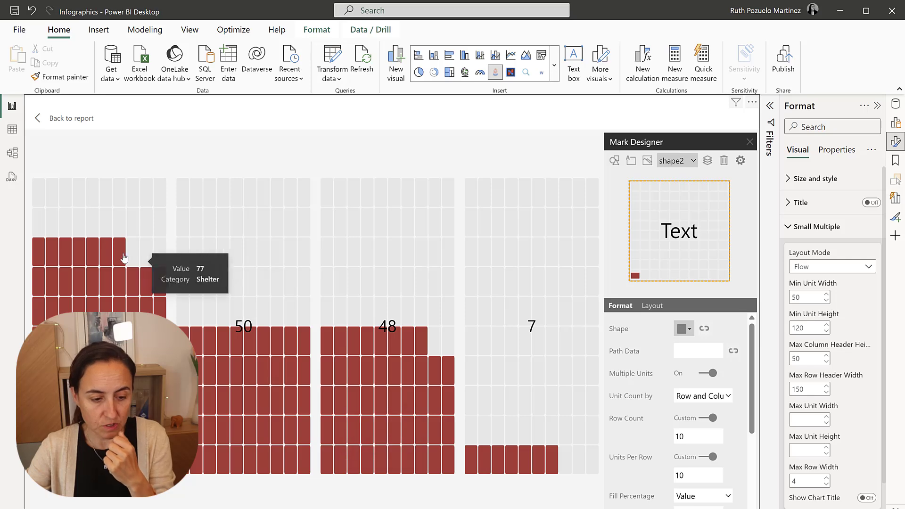
pyautogui.click(70, 119)
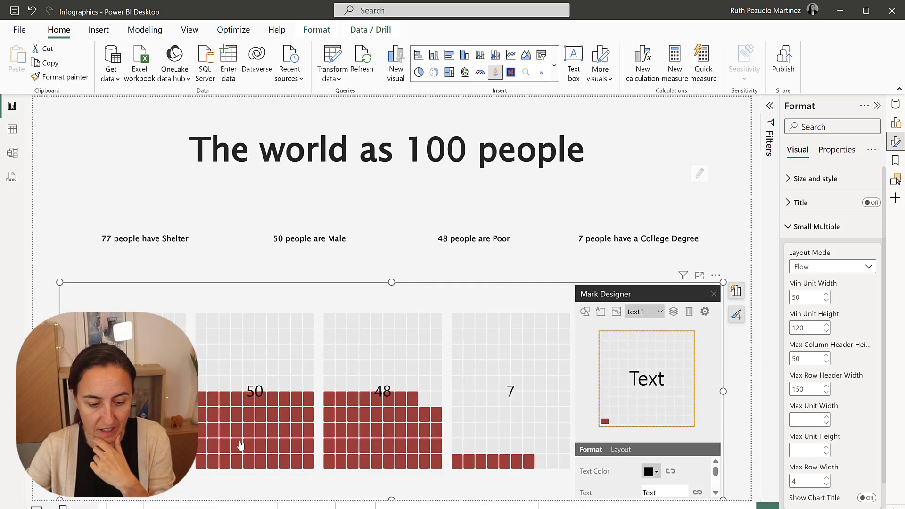
pyautogui.moveTo(556, 420)
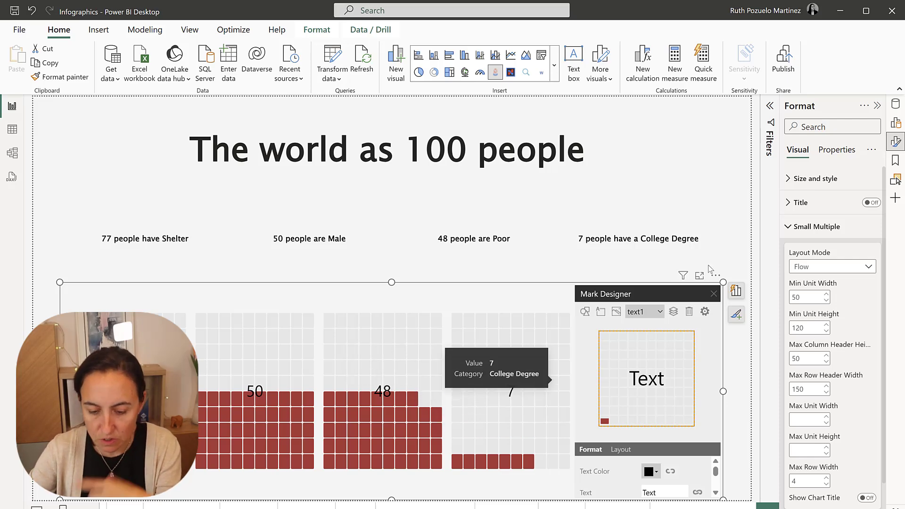
pyautogui.click(699, 277)
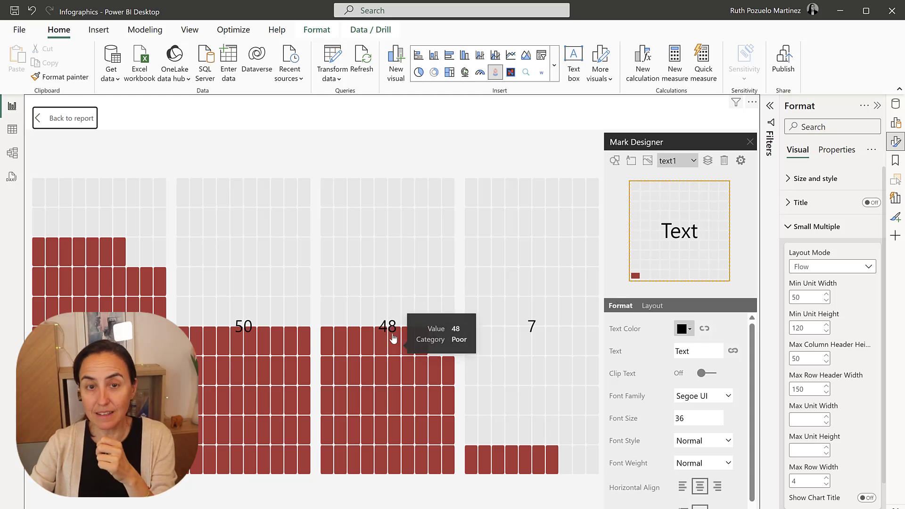
# Add a filled circle mark with Value Color turned on and set to white
pyautogui.click(614, 161)
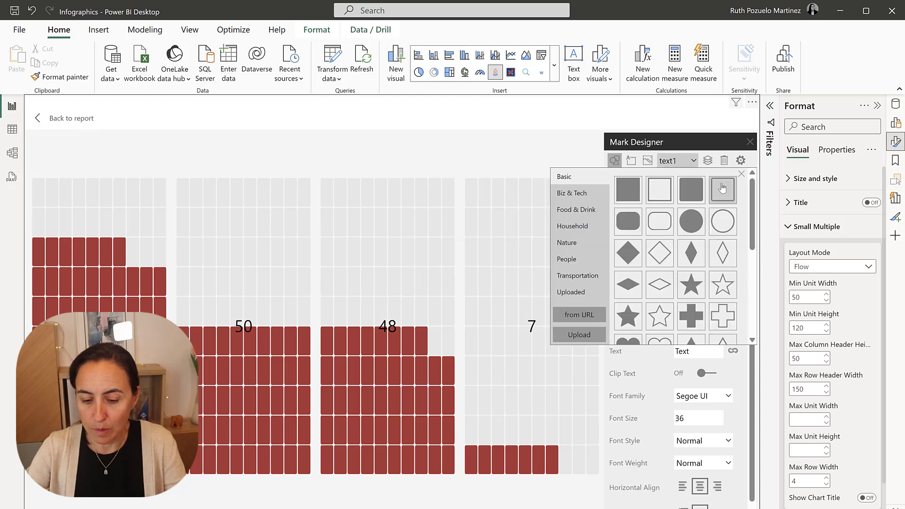
pyautogui.click(696, 227)
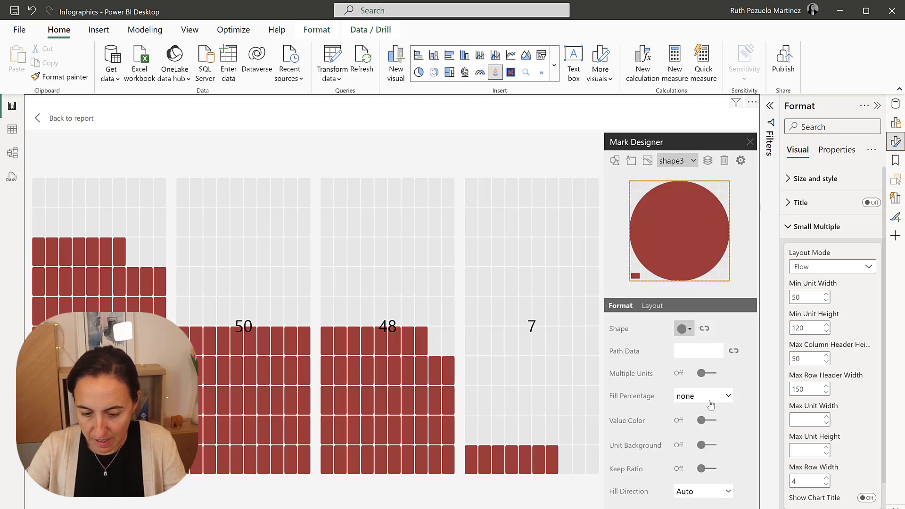
pyautogui.click(701, 421)
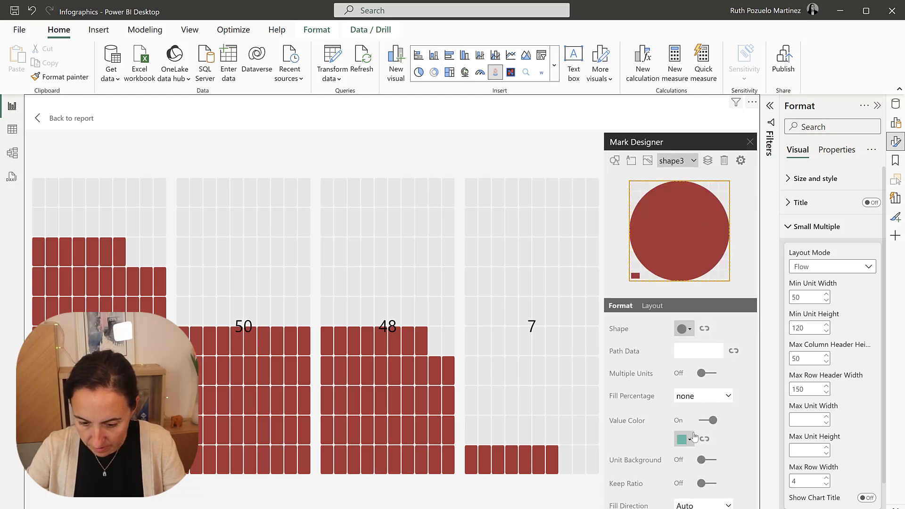
pyautogui.click(689, 440)
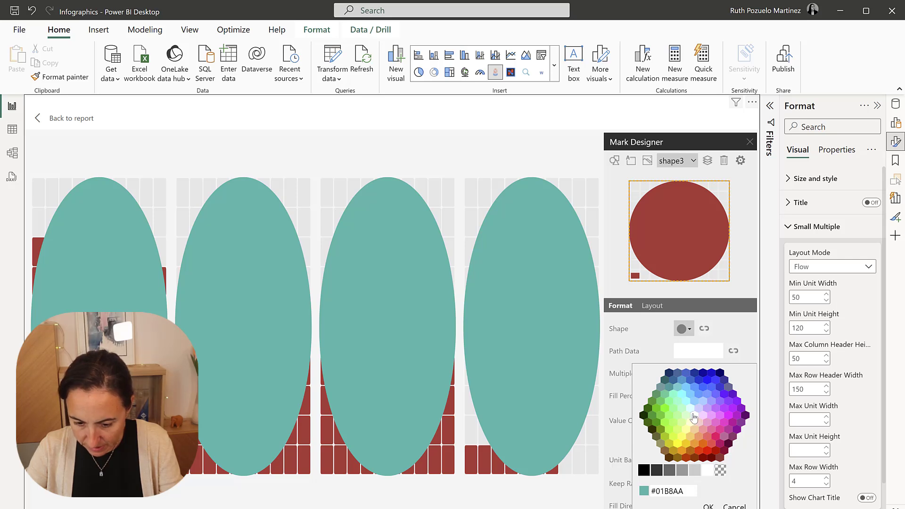
pyautogui.click(707, 506)
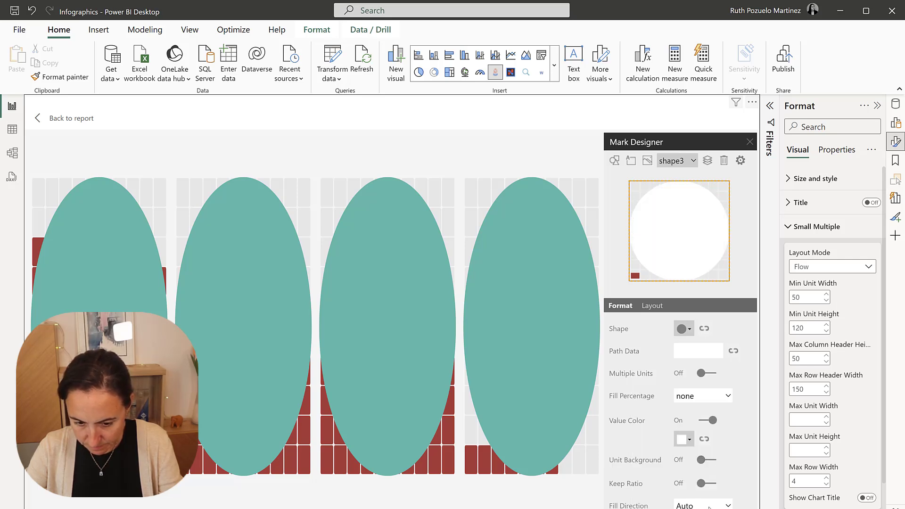
# Set the circle's top and right margins to 30% on the Layout tab
pyautogui.click(653, 307)
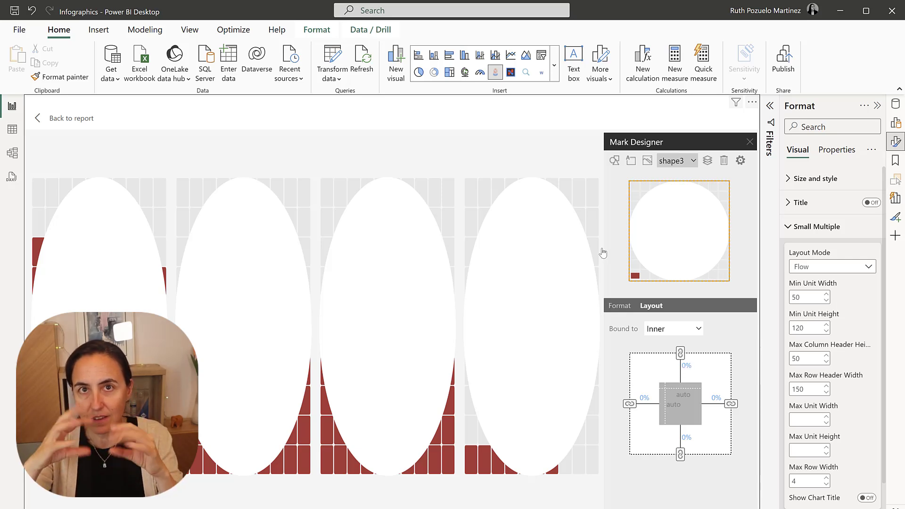
pyautogui.click(686, 365)
pyautogui.press('Escape')
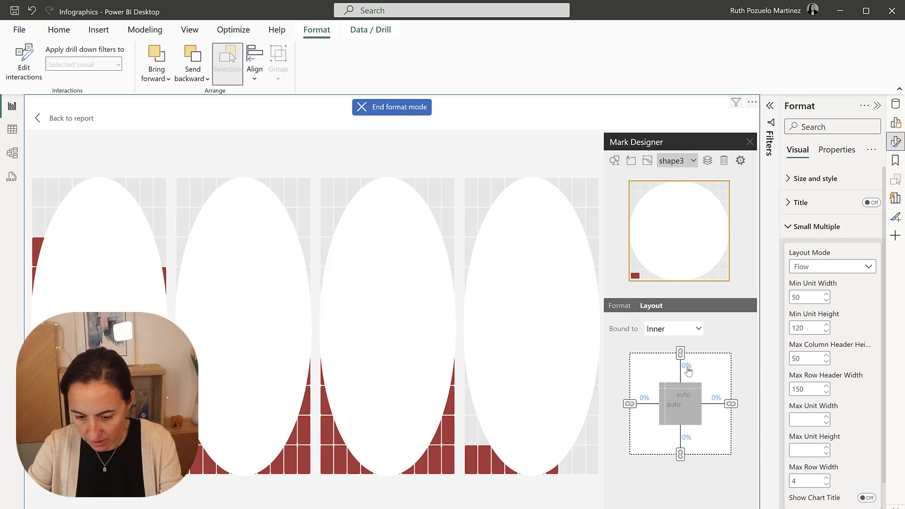
pyautogui.click(687, 367)
pyautogui.write('3')
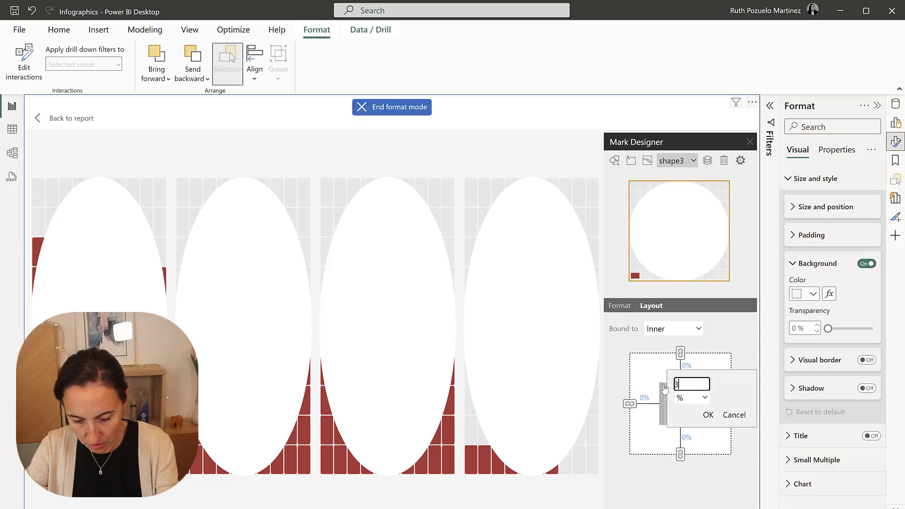
pyautogui.write('0')
pyautogui.click(708, 415)
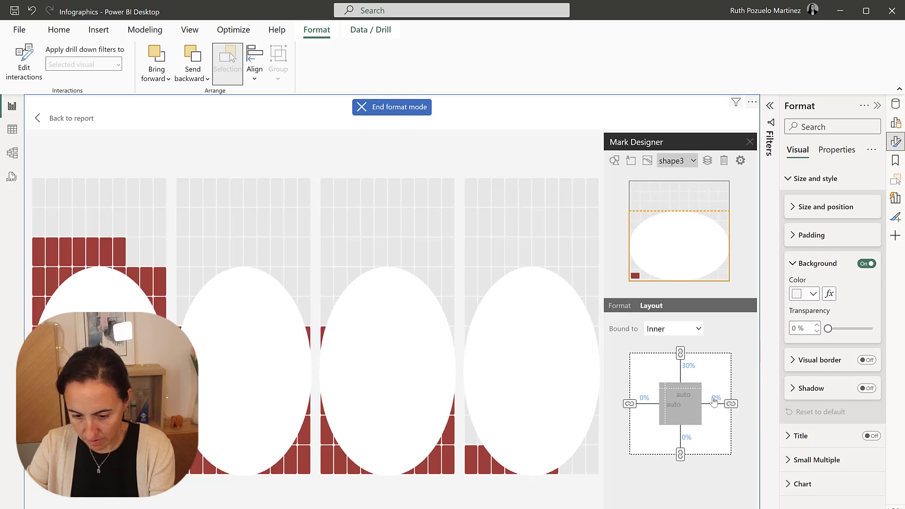
pyautogui.click(714, 401)
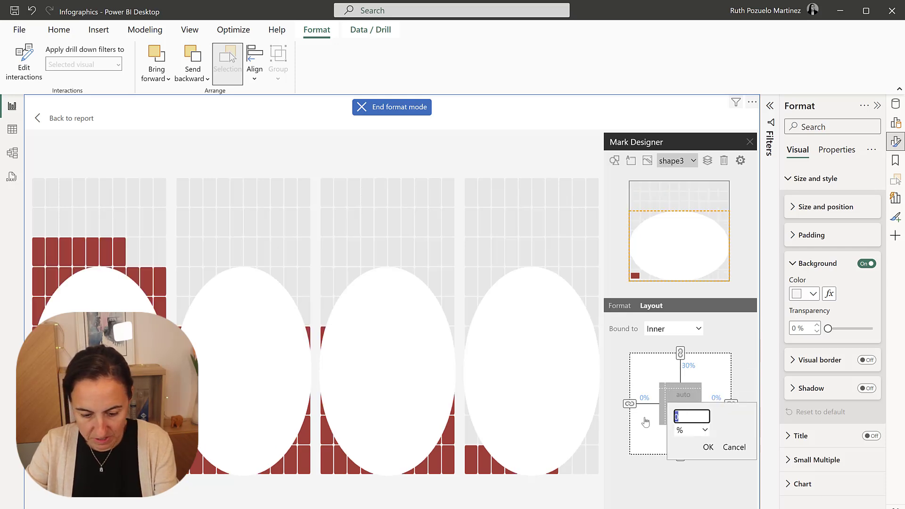
pyautogui.write('30')
pyautogui.click(707, 447)
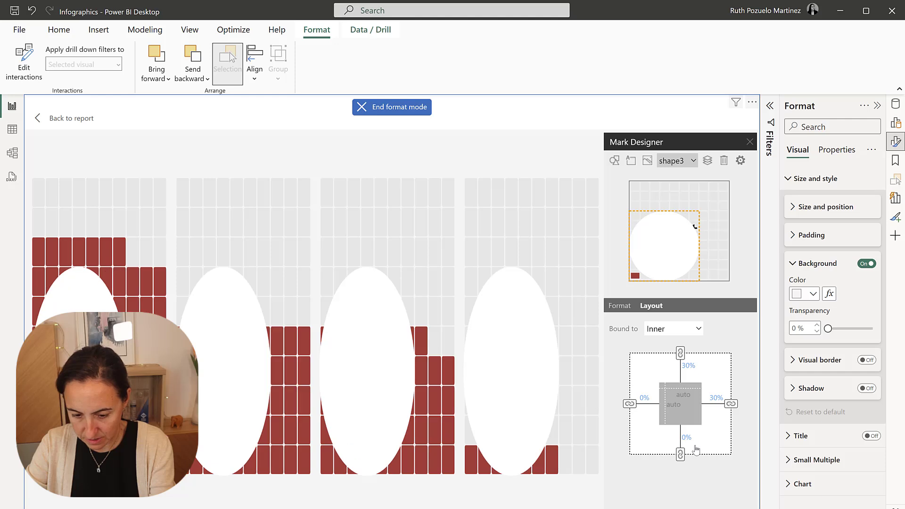
# Set the circle's bottom and left margins to 30%
pyautogui.click(686, 438)
pyautogui.write('30')
pyautogui.click(707, 486)
pyautogui.click(644, 397)
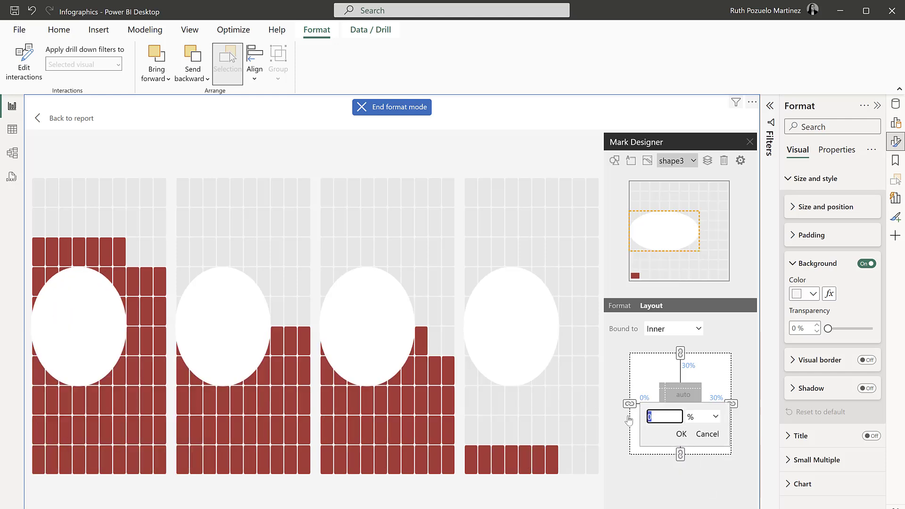
pyautogui.write('30')
pyautogui.click(683, 433)
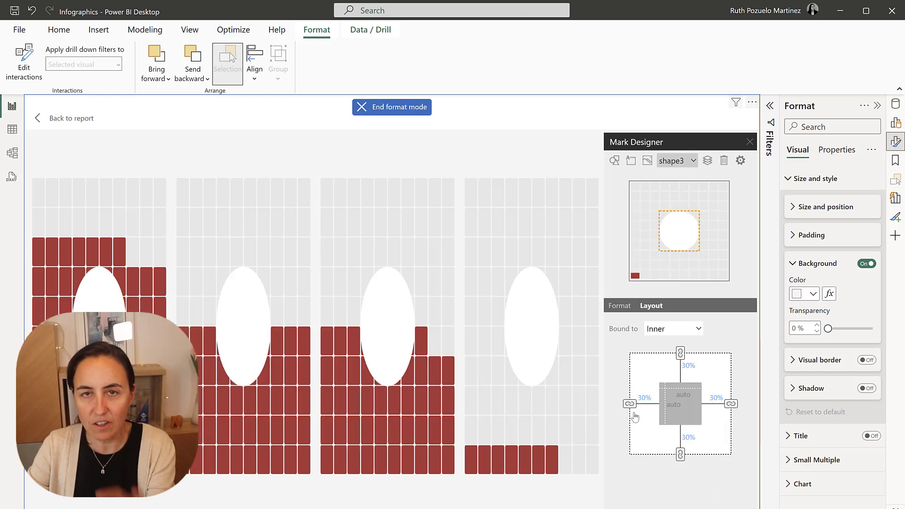
# Leave Focus mode, close Mark Designer, and reselect the waffle visual on the report page
pyautogui.click(75, 125)
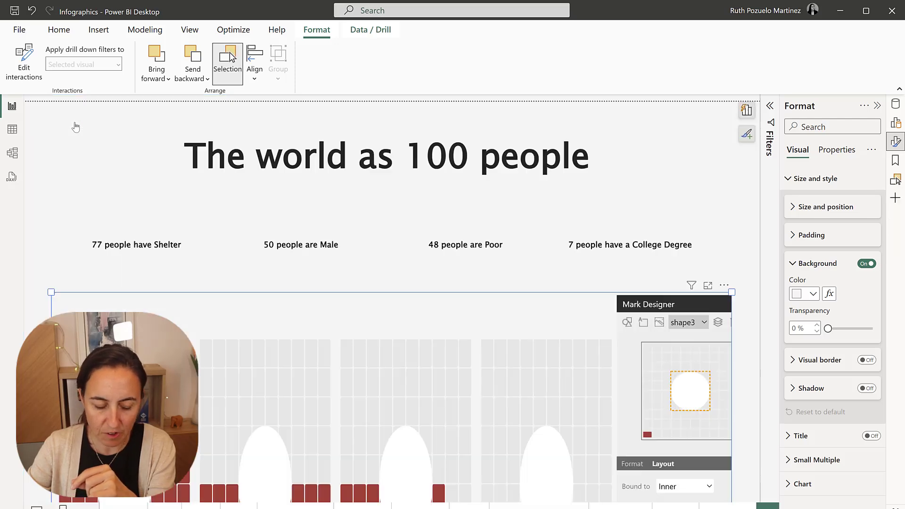
pyautogui.click(713, 294)
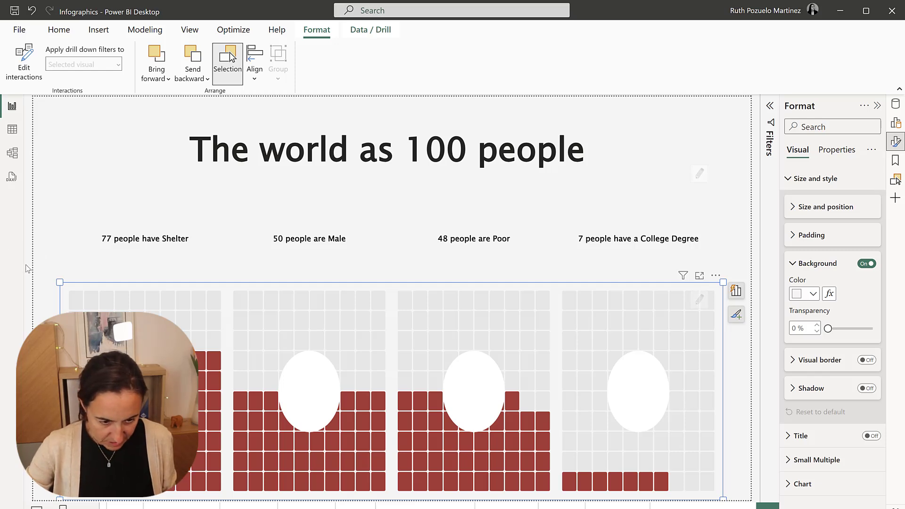
pyautogui.click(53, 314)
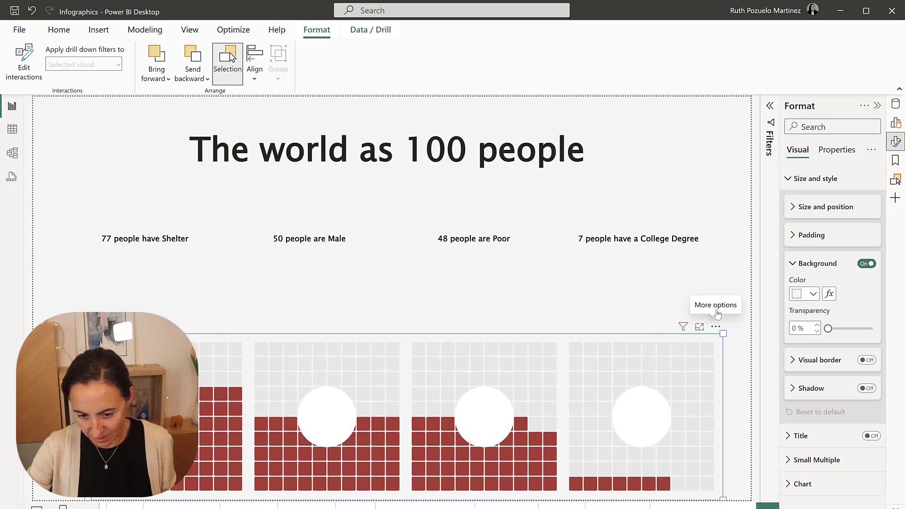
pyautogui.click(669, 346)
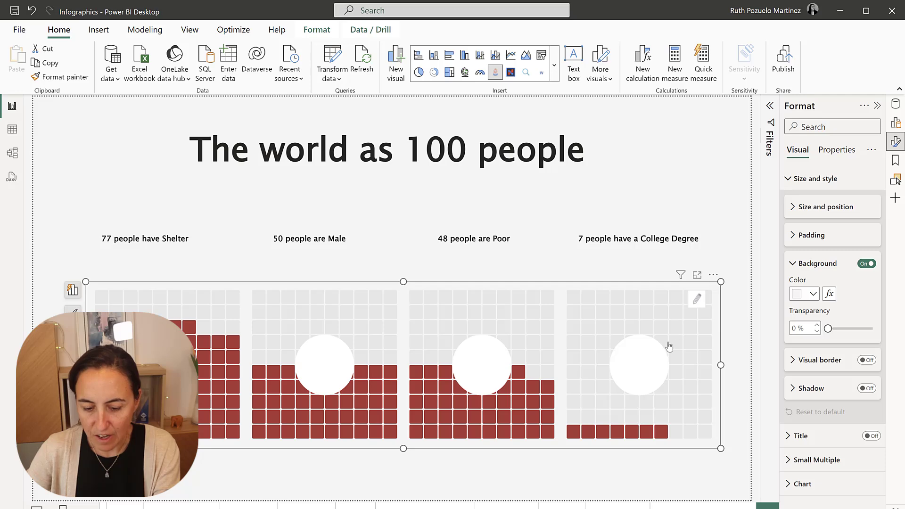
# Bring shape3, the white circle, to the front of the mark's layers and return to the report
pyautogui.click(697, 300)
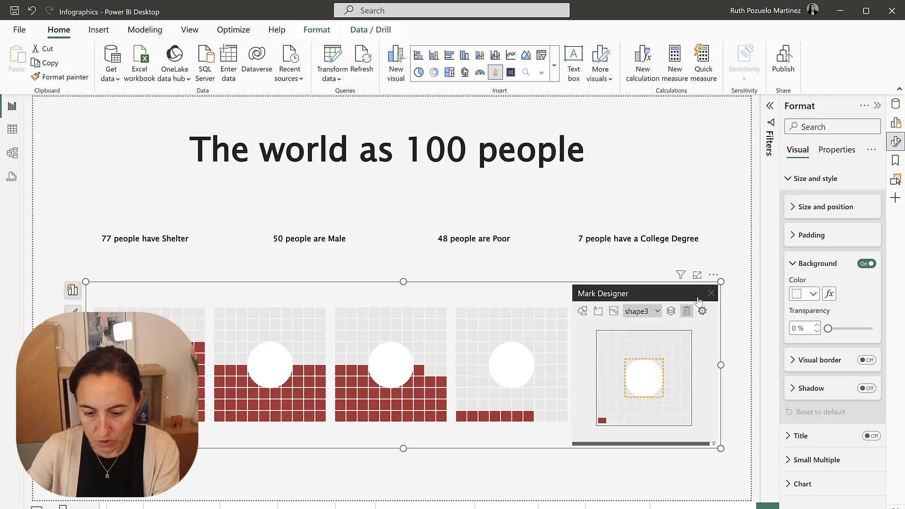
pyautogui.click(697, 275)
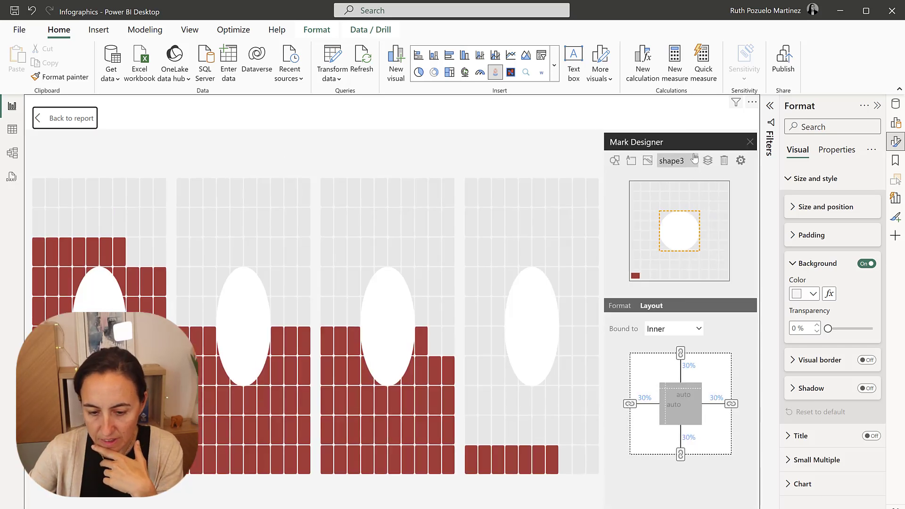
pyautogui.click(707, 160)
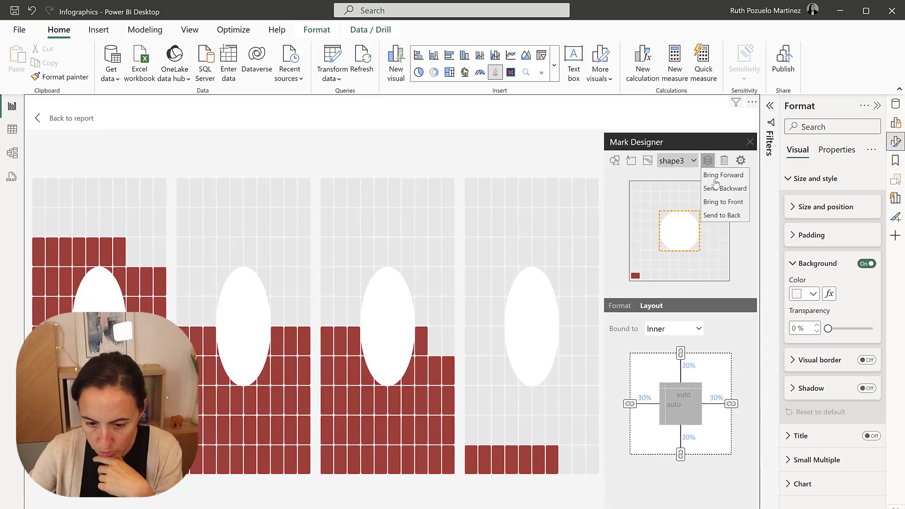
pyautogui.click(735, 216)
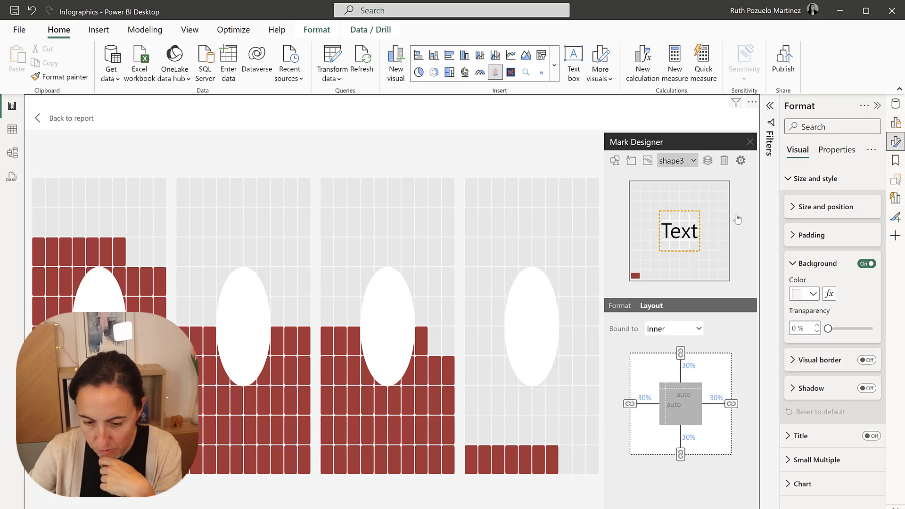
pyautogui.click(707, 160)
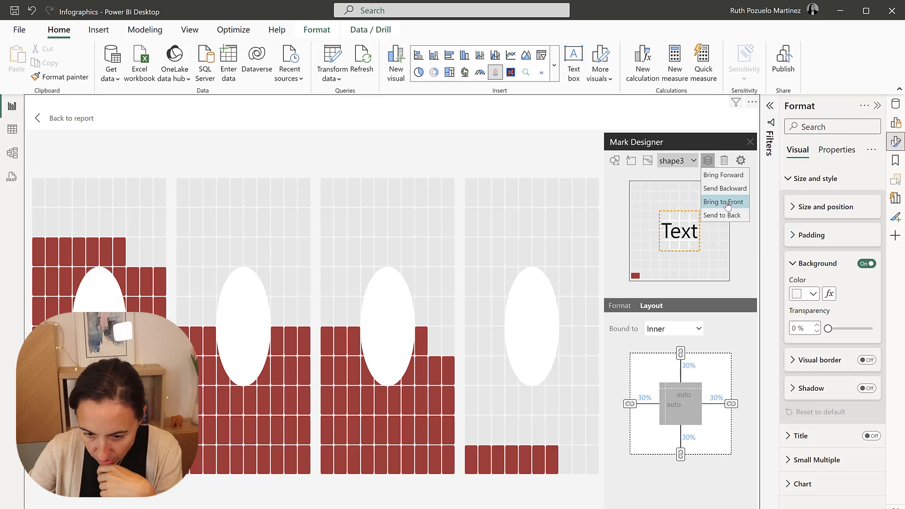
pyautogui.click(725, 176)
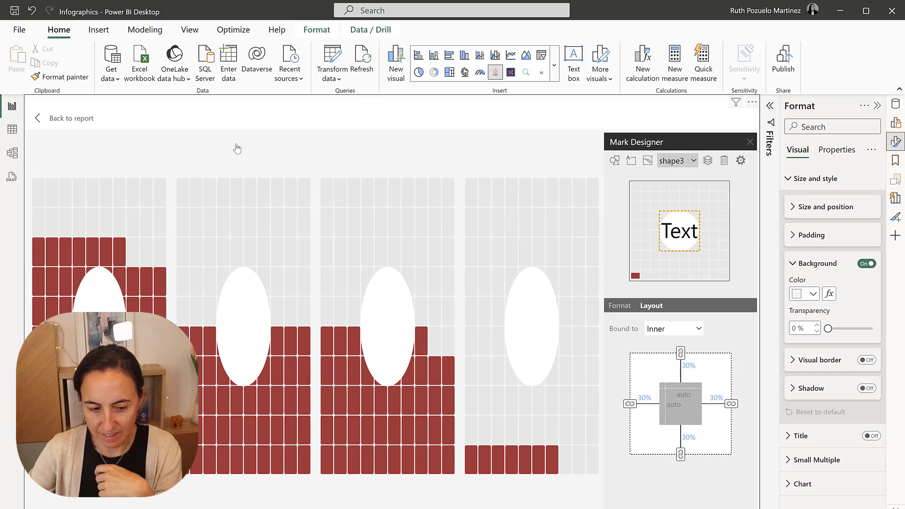
pyautogui.click(75, 119)
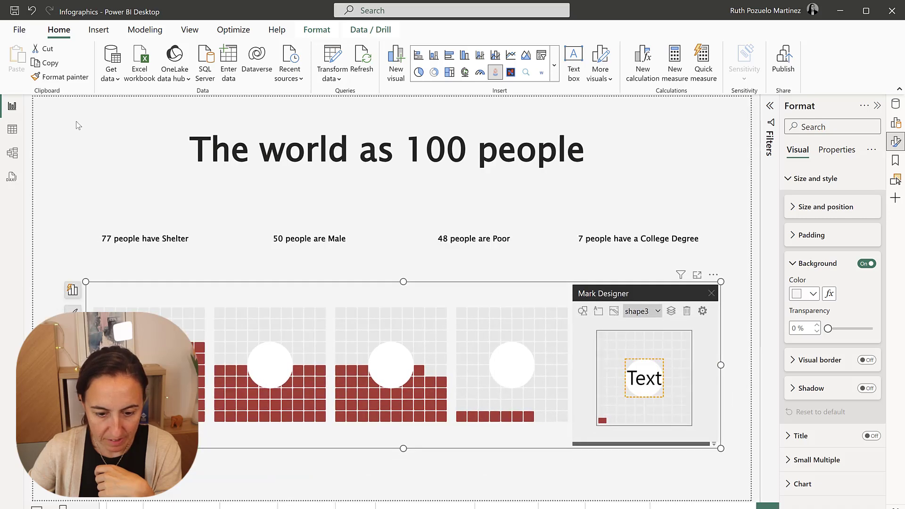
# Switch the infographic visual to a Table and back via Suggest a visual
pyautogui.click(711, 294)
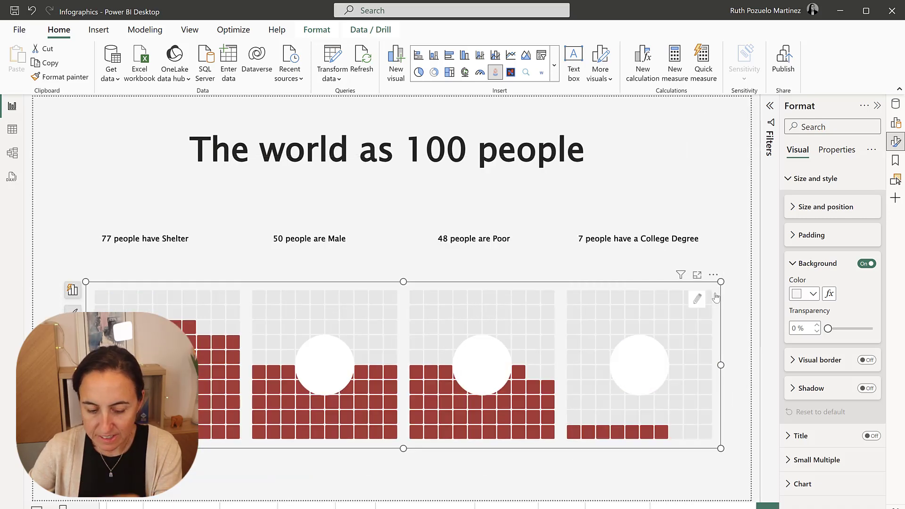
pyautogui.moveTo(601, 373)
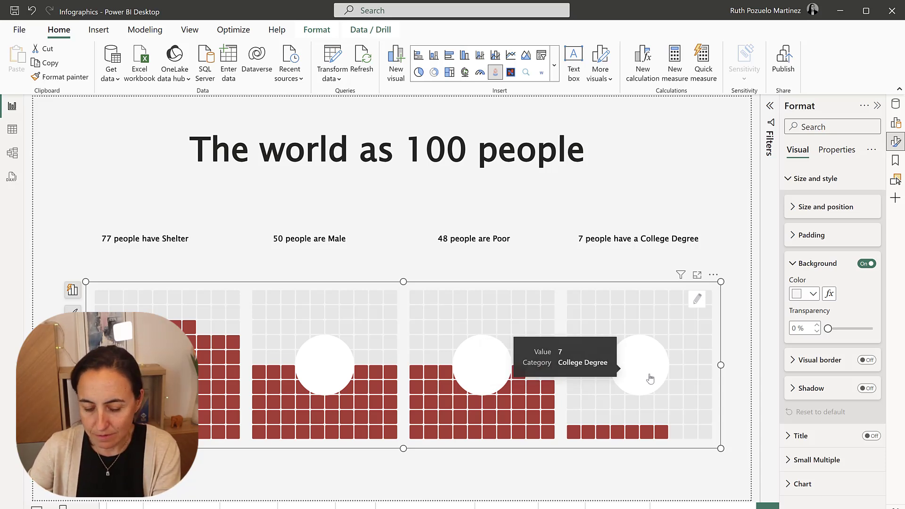
pyautogui.click(713, 275)
pyautogui.click(643, 304)
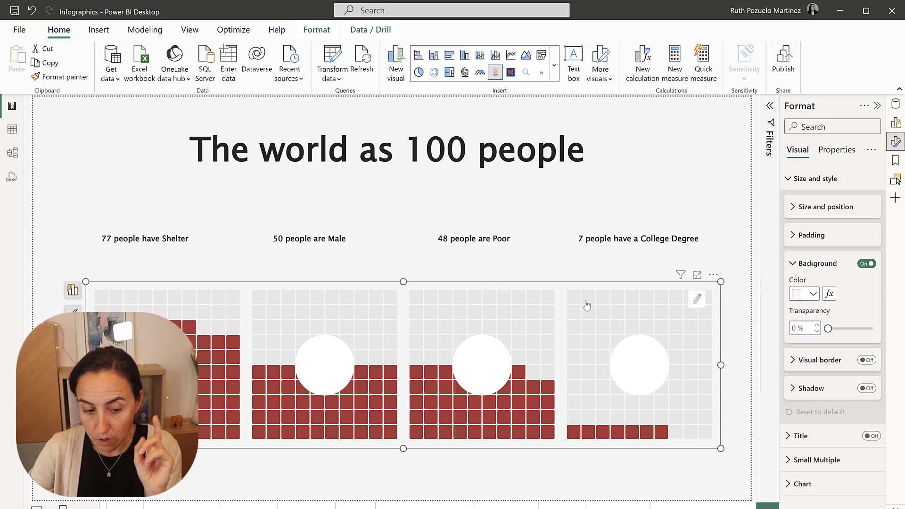
pyautogui.click(72, 290)
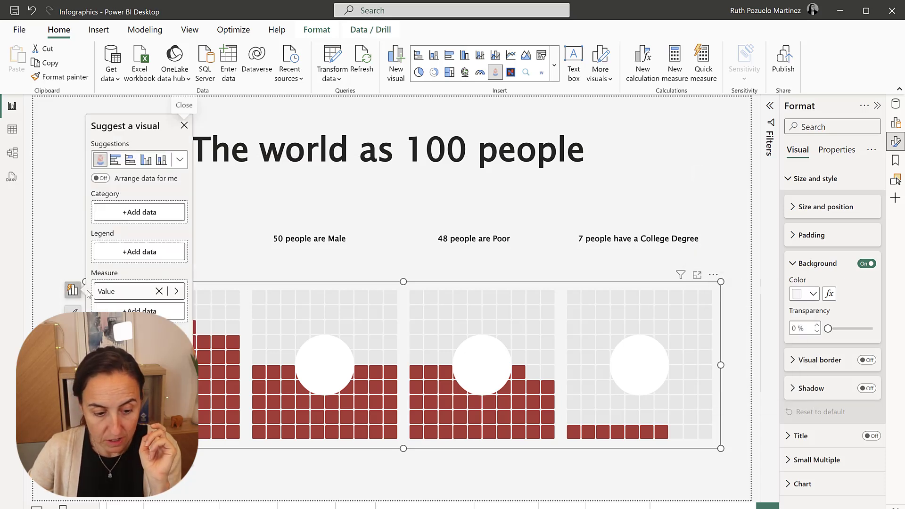
pyautogui.click(179, 159)
pyautogui.click(162, 220)
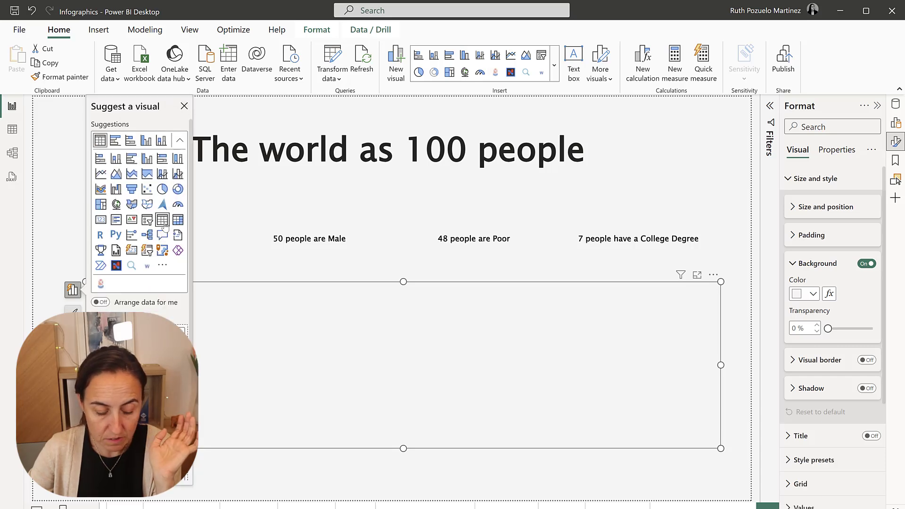
pyautogui.click(102, 284)
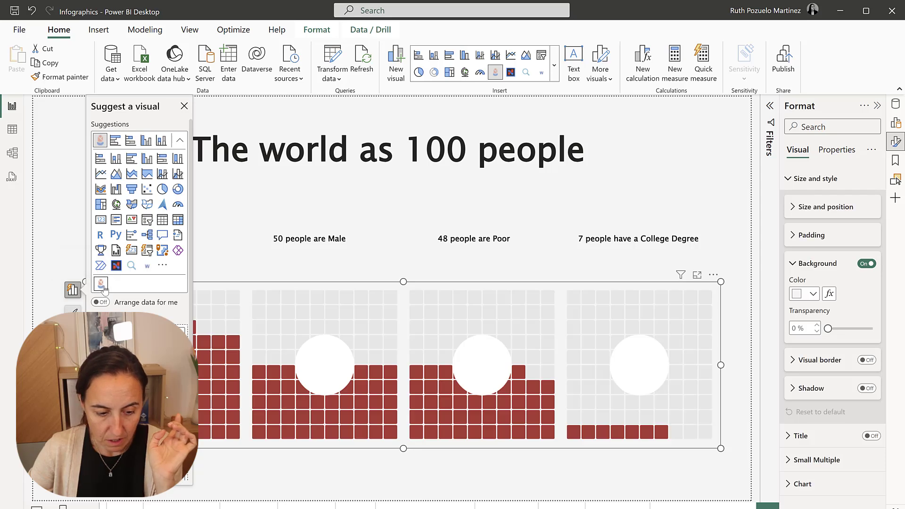
# Send the white circle to the back so 50, 48 and 7 show, then enter focus mode
pyautogui.click(697, 301)
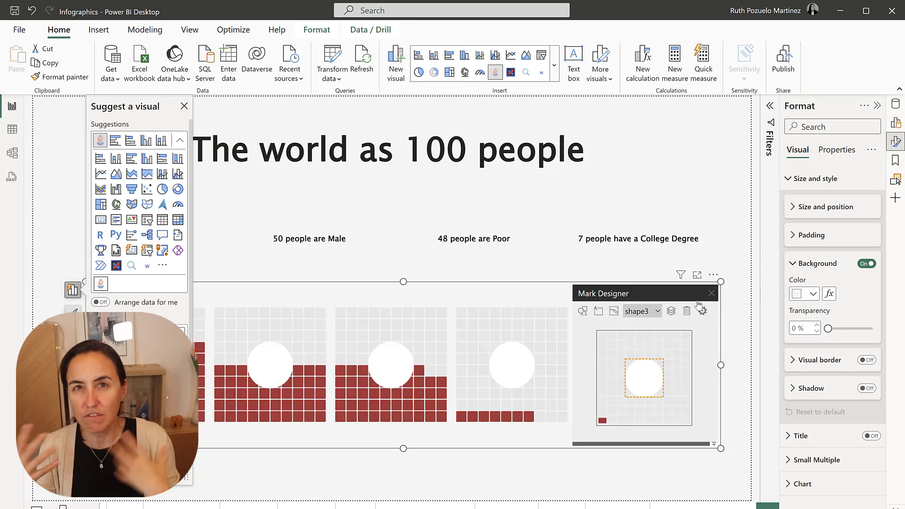
pyautogui.click(670, 311)
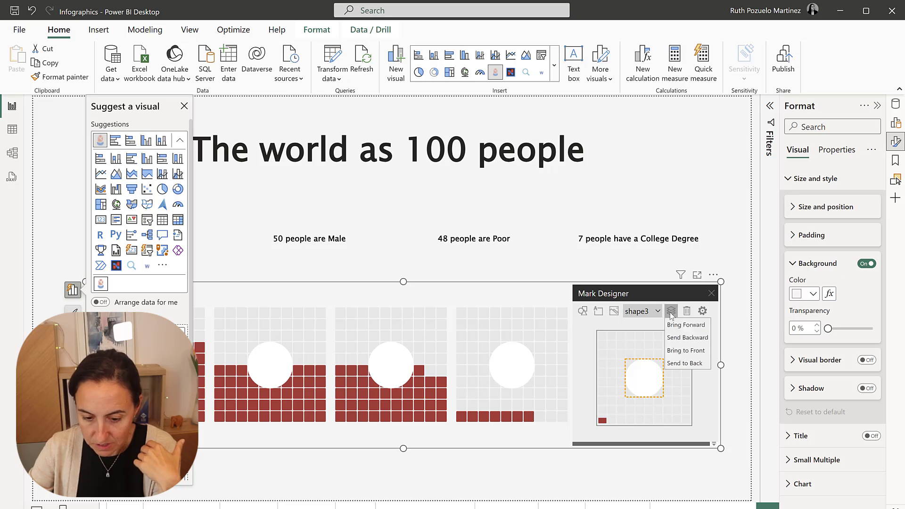
pyautogui.click(702, 364)
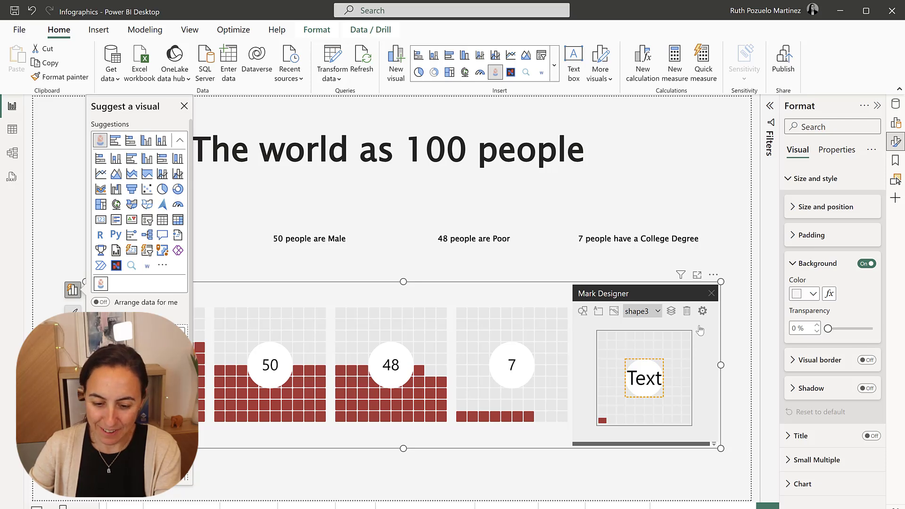
pyautogui.click(696, 276)
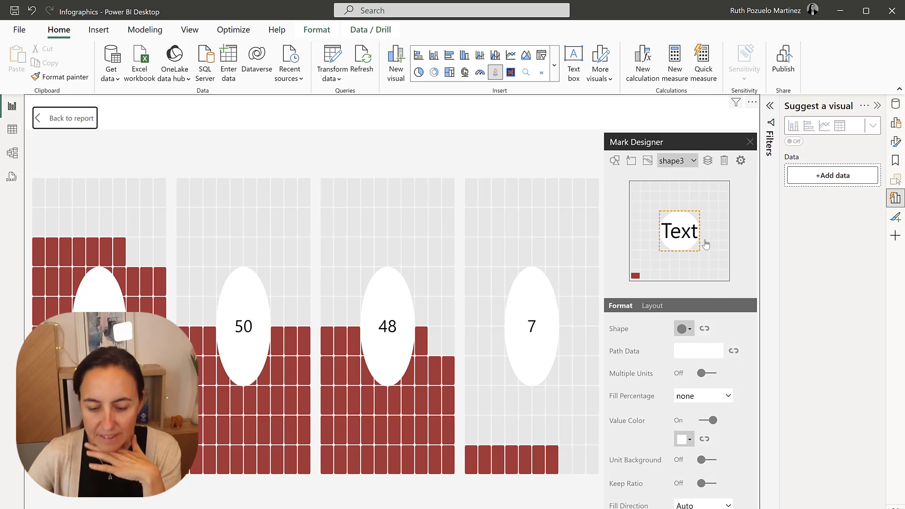
# Insert an outline circle shape into the waffle mark
pyautogui.click(614, 161)
pyautogui.click(723, 222)
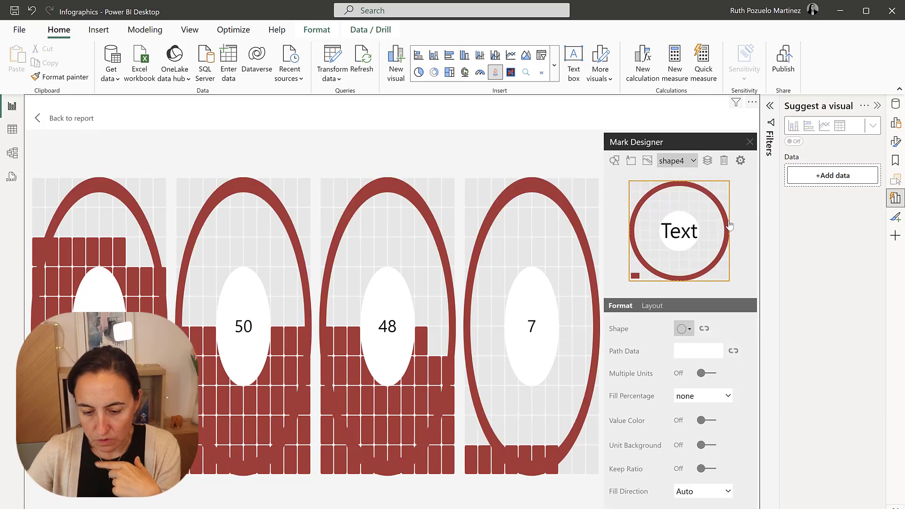
pyautogui.click(652, 307)
# Inset the ring with 30% top, right and bottom margins, then return to the report page
pyautogui.click(687, 366)
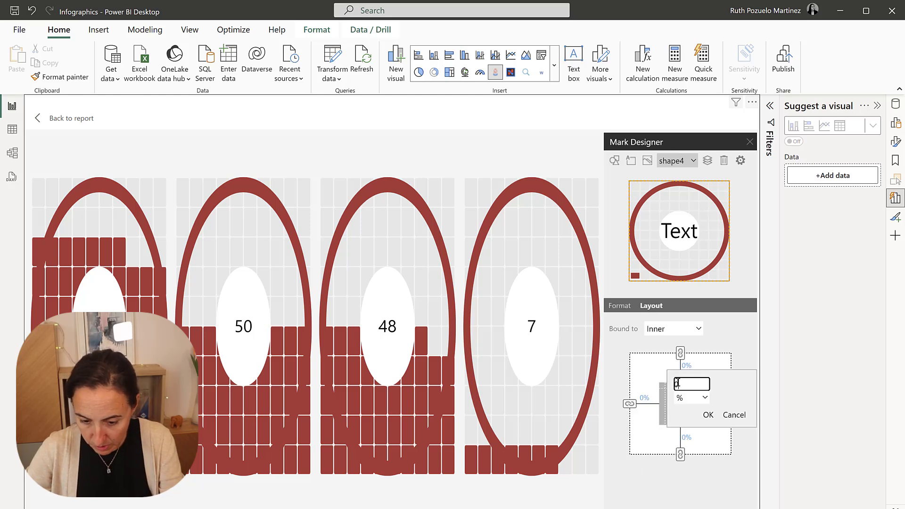
pyautogui.write('30')
pyautogui.click(708, 415)
pyautogui.click(716, 398)
pyautogui.write('30')
pyautogui.click(708, 446)
pyautogui.click(687, 437)
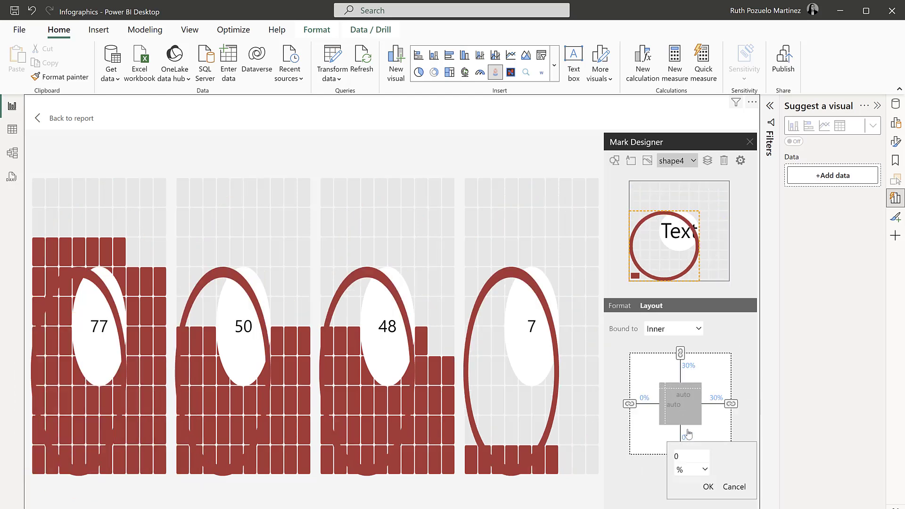
pyautogui.write('30')
pyautogui.click(708, 487)
pyautogui.click(750, 142)
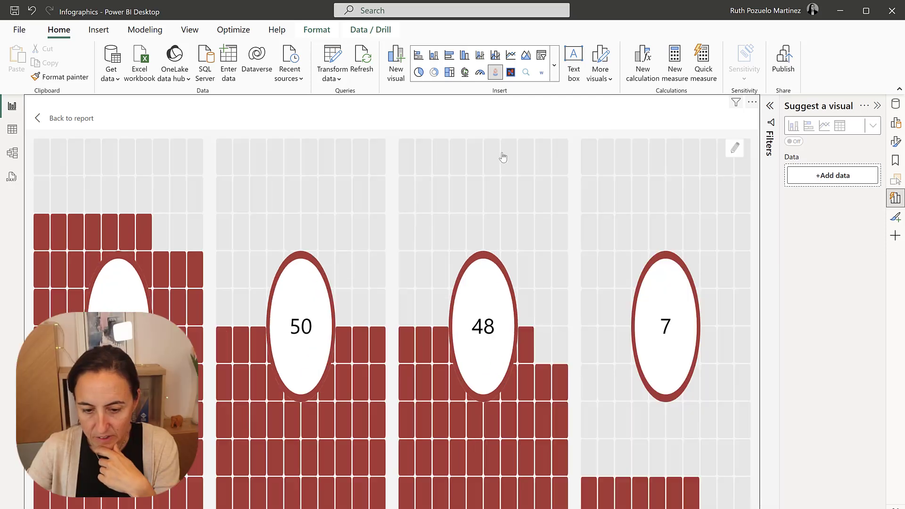
pyautogui.click(66, 118)
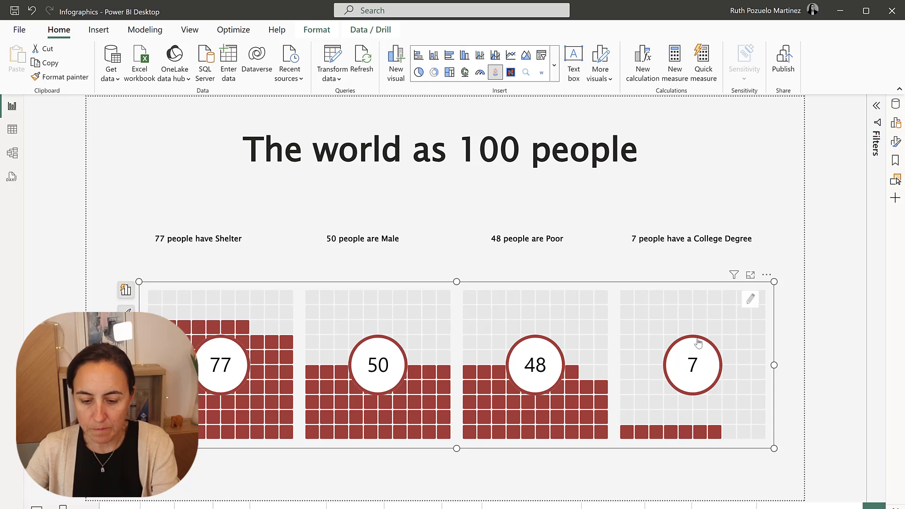
# Open the infographic's Mark Designer in focus view and show shape2's Format settings
pyautogui.click(749, 304)
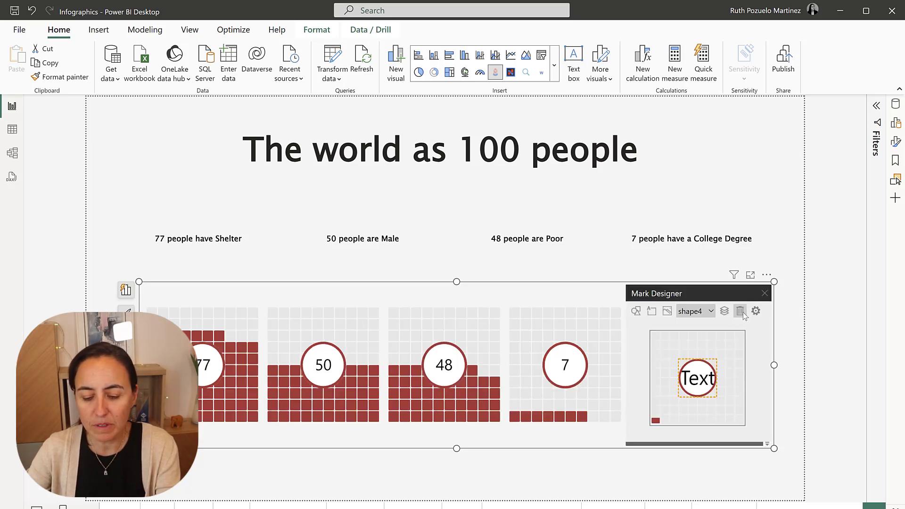
pyautogui.click(749, 275)
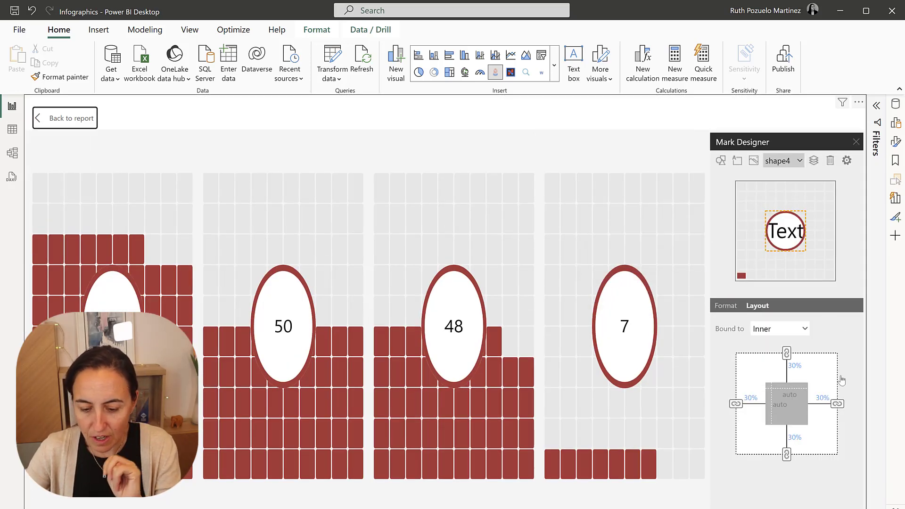
pyautogui.click(794, 162)
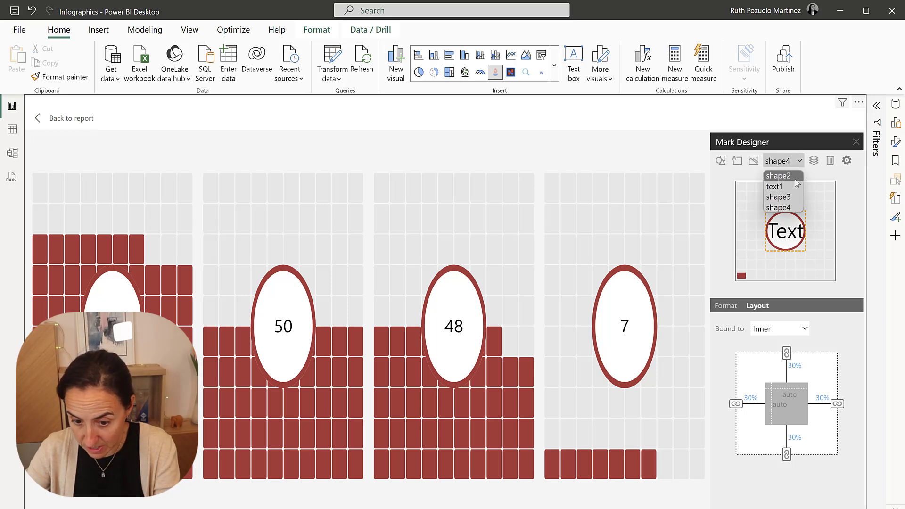
pyautogui.click(792, 176)
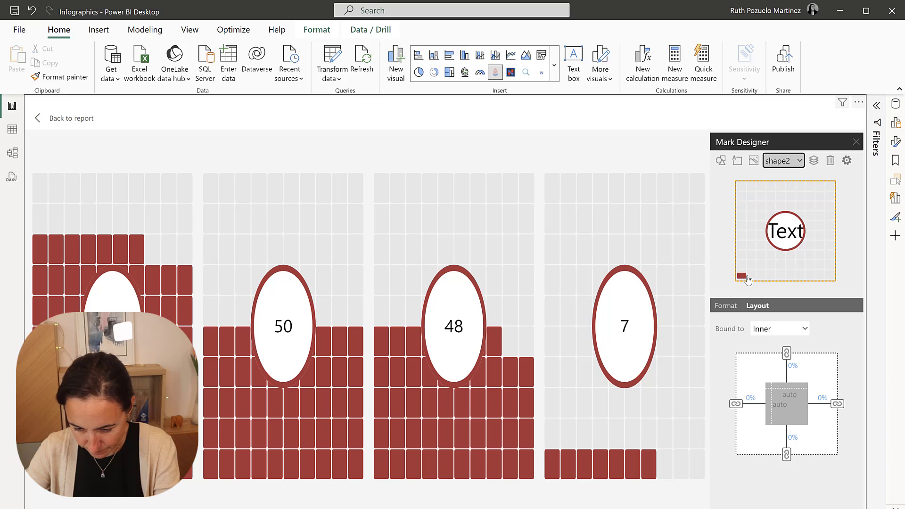
pyautogui.click(726, 305)
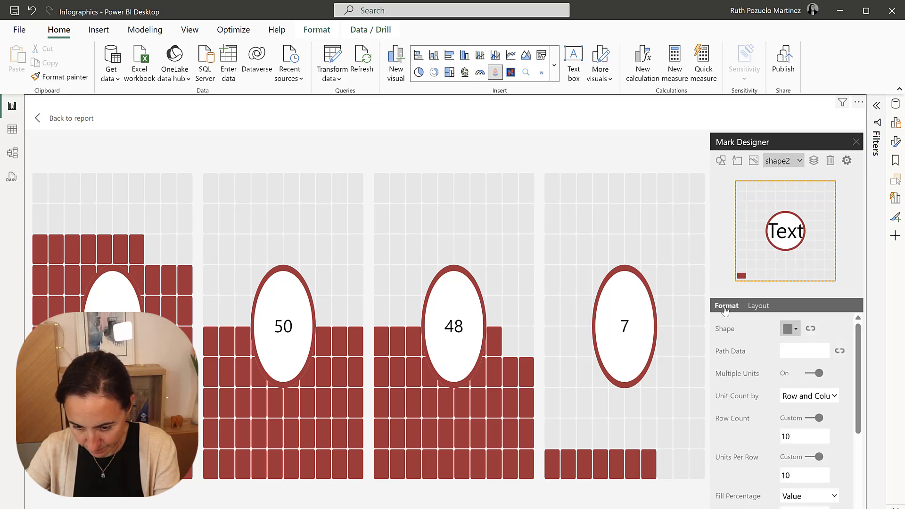
# Bind the square shape to Category and assign the Household bed icon to Shelter
pyautogui.click(810, 329)
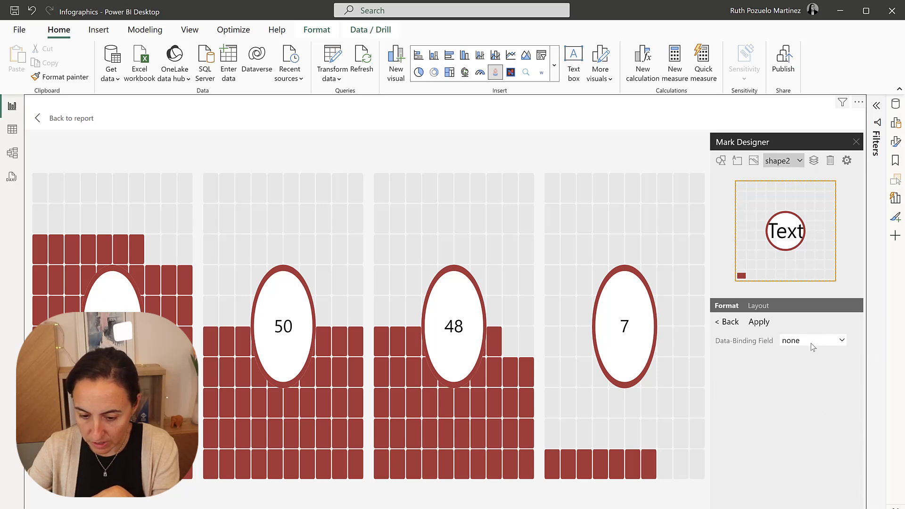
pyautogui.click(812, 346)
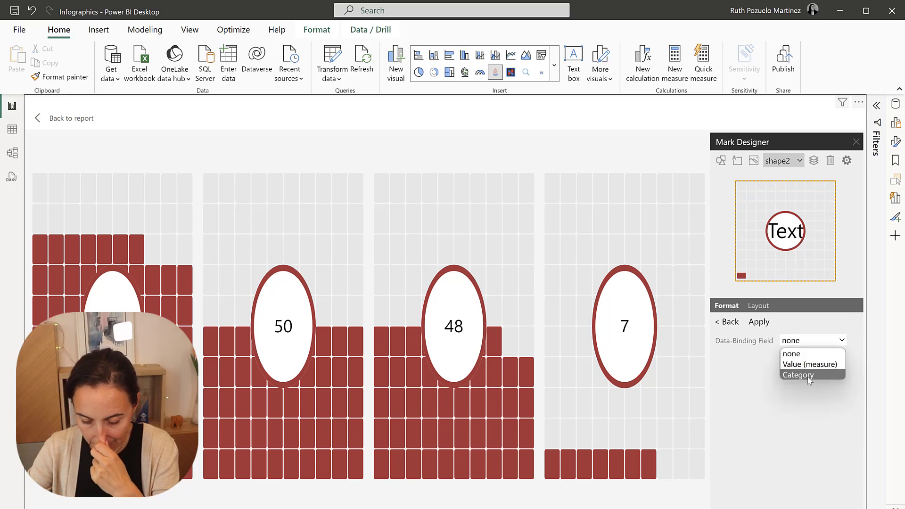
pyautogui.click(807, 376)
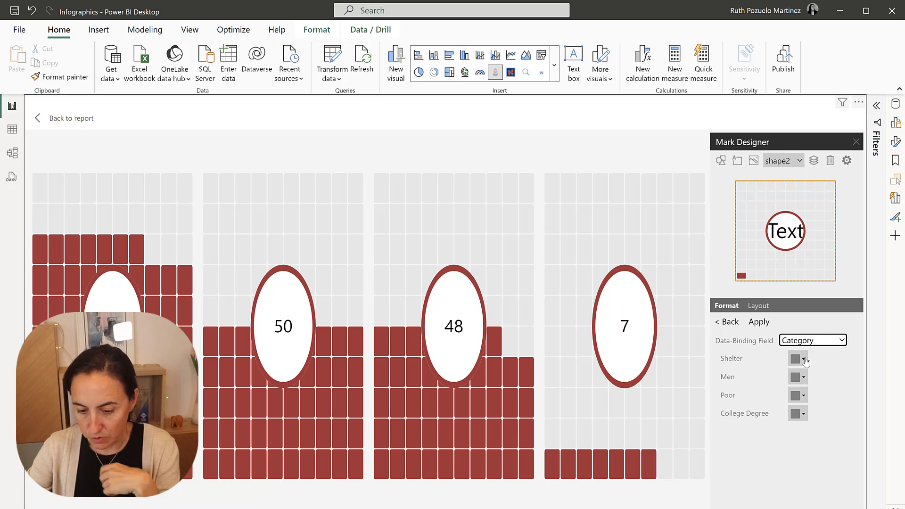
pyautogui.click(803, 360)
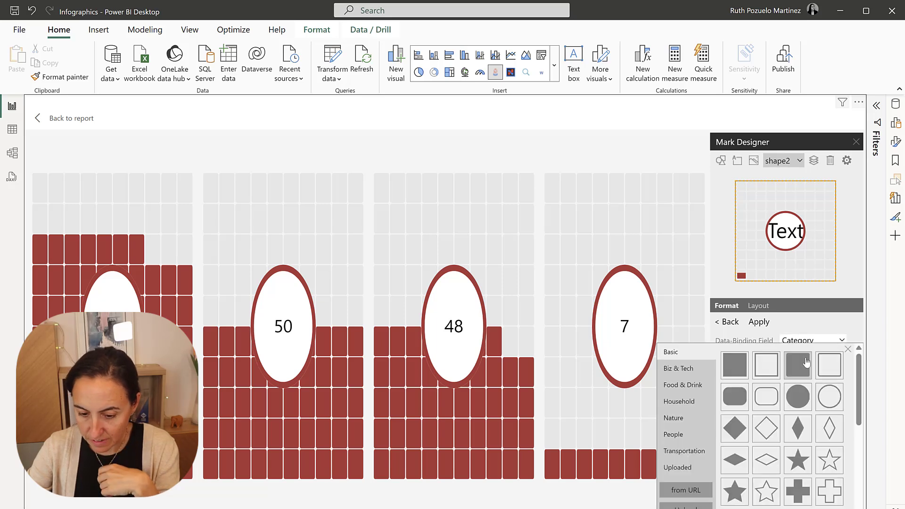
pyautogui.click(690, 403)
pyautogui.click(734, 490)
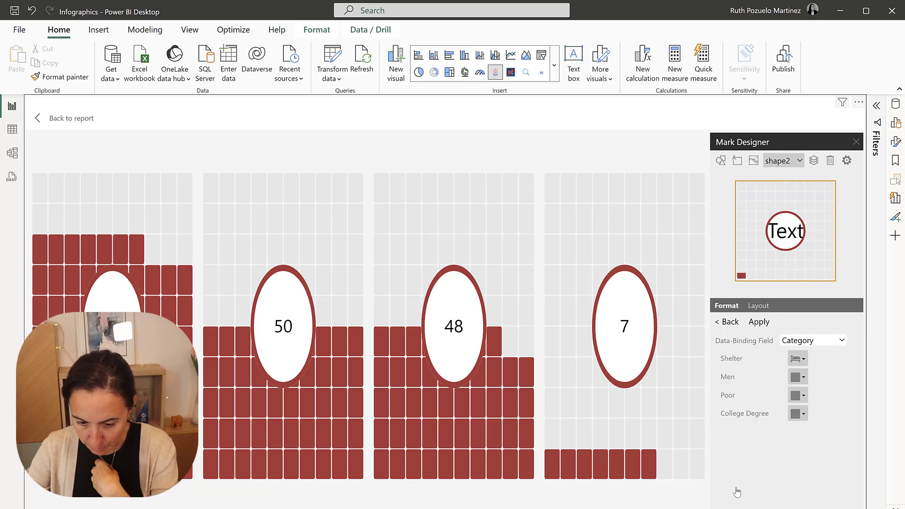
# Assign a People person icon to Men and a Biz & Tech dollar sign to Poor
pyautogui.click(805, 380)
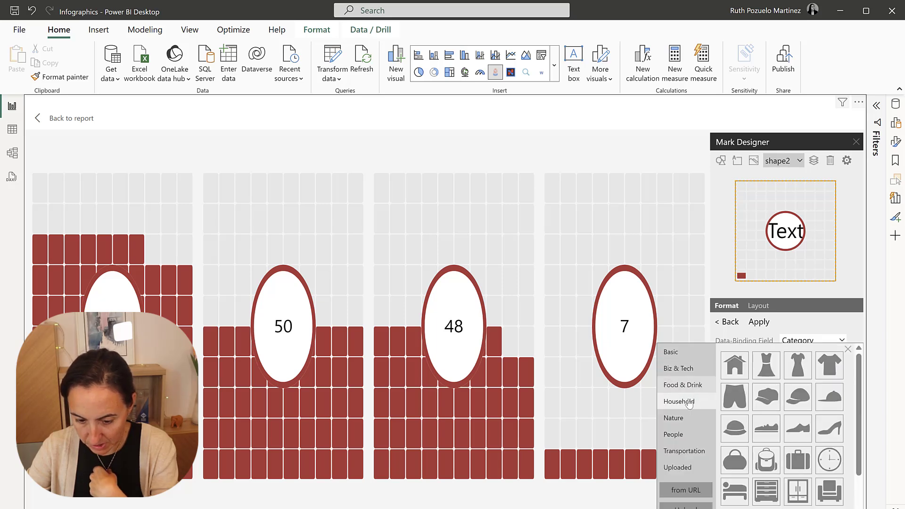
pyautogui.click(687, 418)
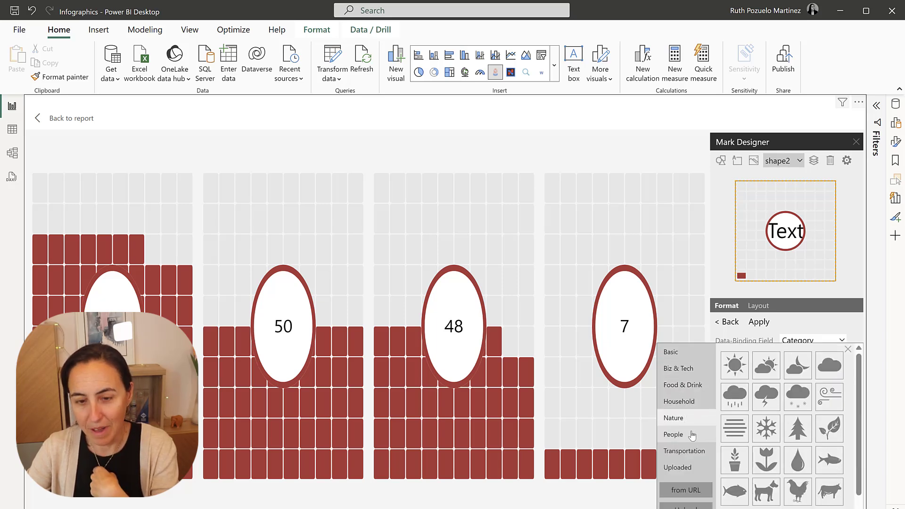
pyautogui.click(683, 434)
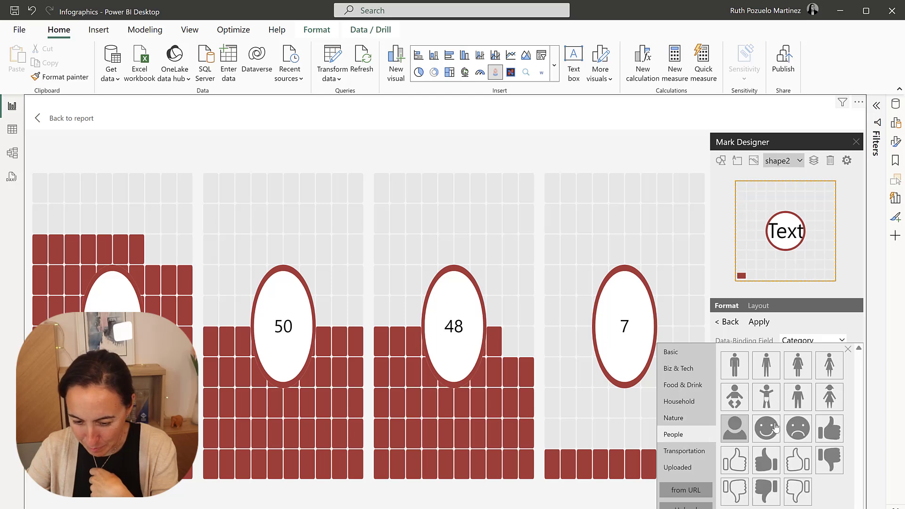
pyautogui.click(802, 407)
pyautogui.click(803, 396)
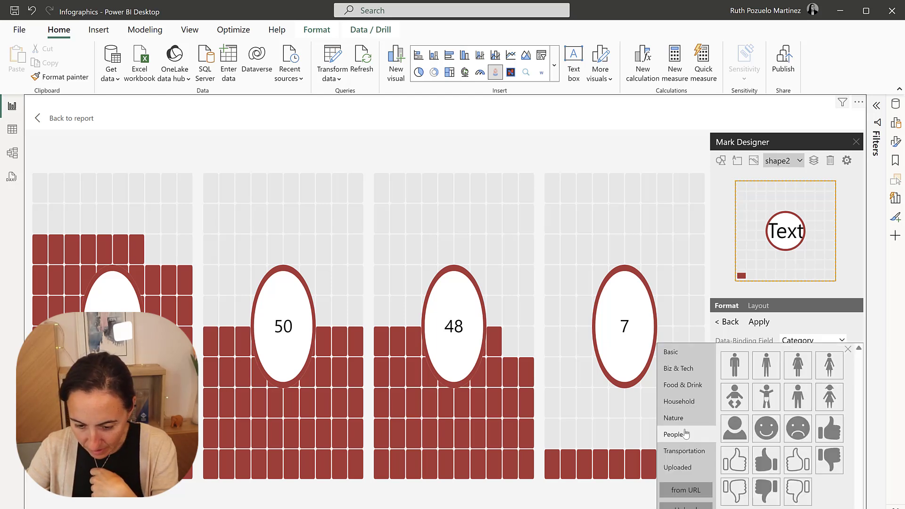
pyautogui.click(679, 368)
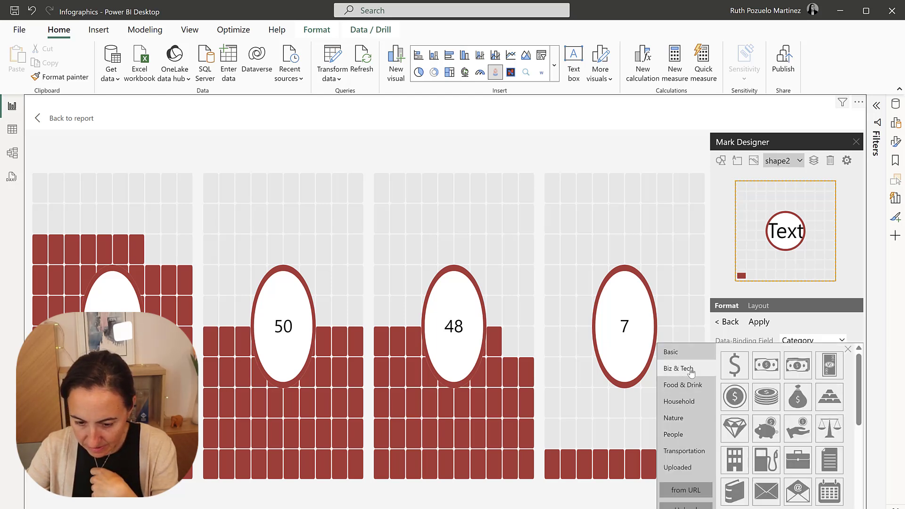
pyautogui.click(734, 365)
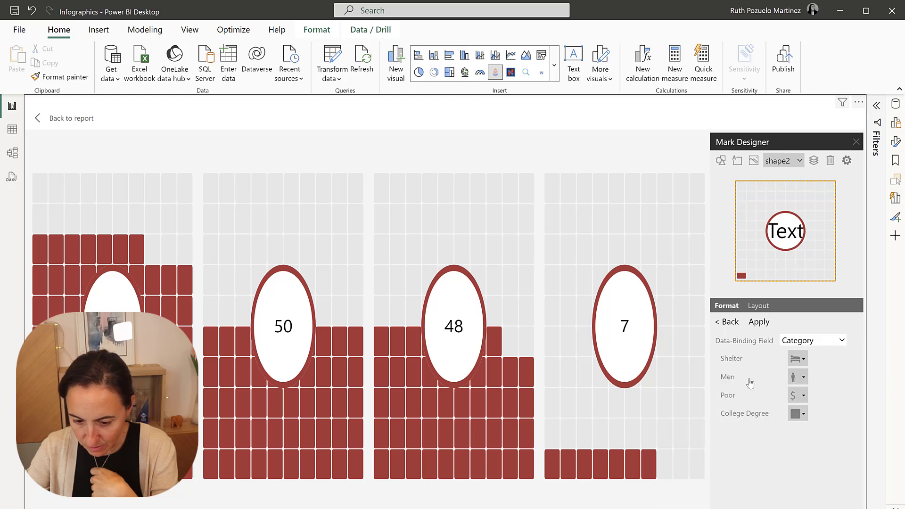
pyautogui.click(804, 415)
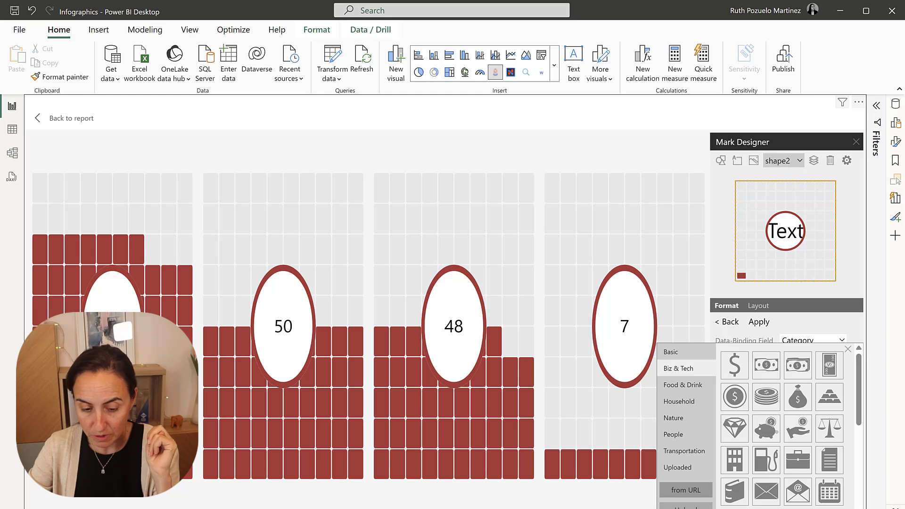
# Upload 148980.svg as College Degree's graduation-cap icon and apply the icons to all waffles
pyautogui.click(685, 506)
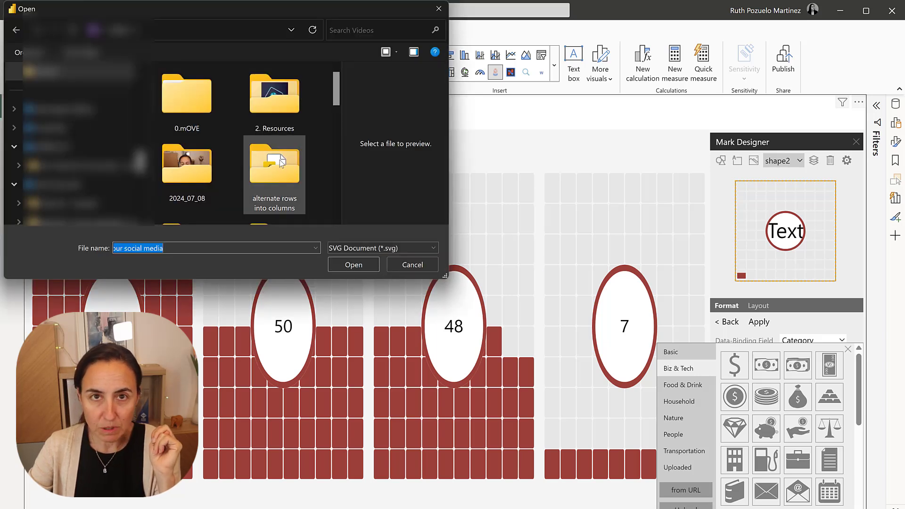
pyautogui.click(70, 184)
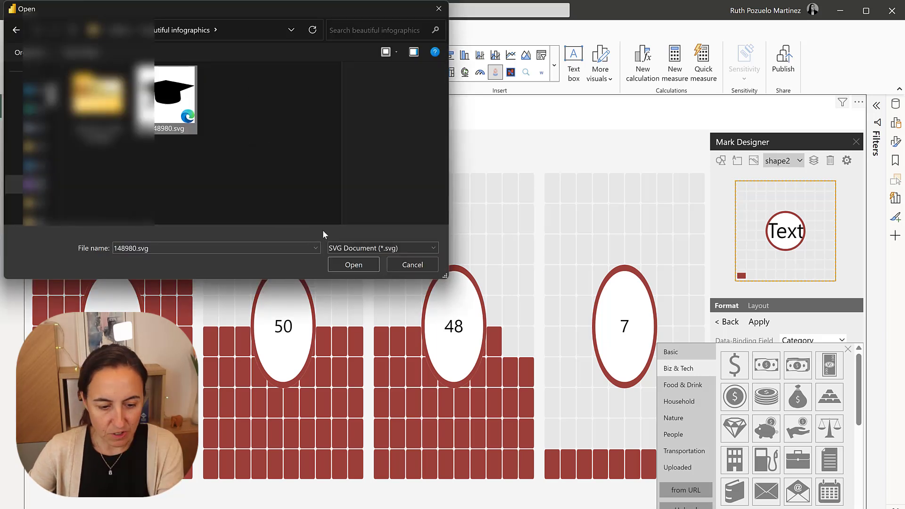
pyautogui.click(353, 264)
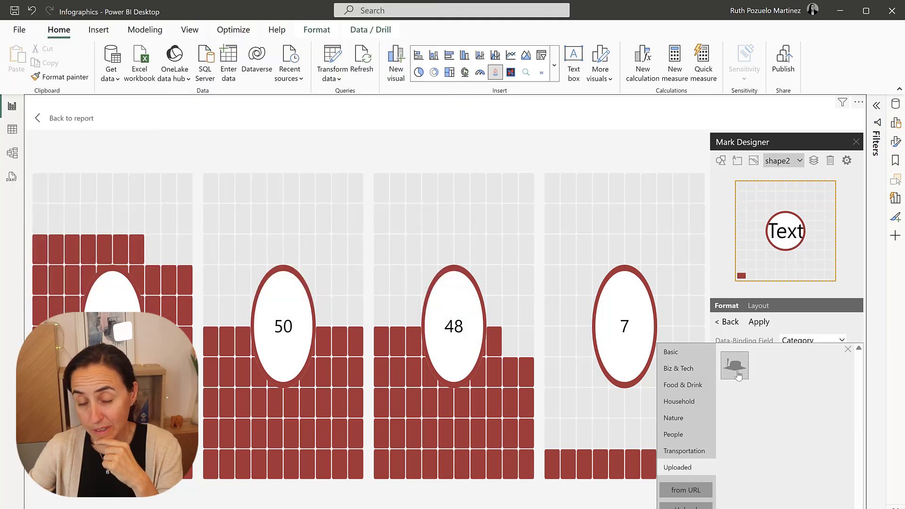
pyautogui.click(736, 372)
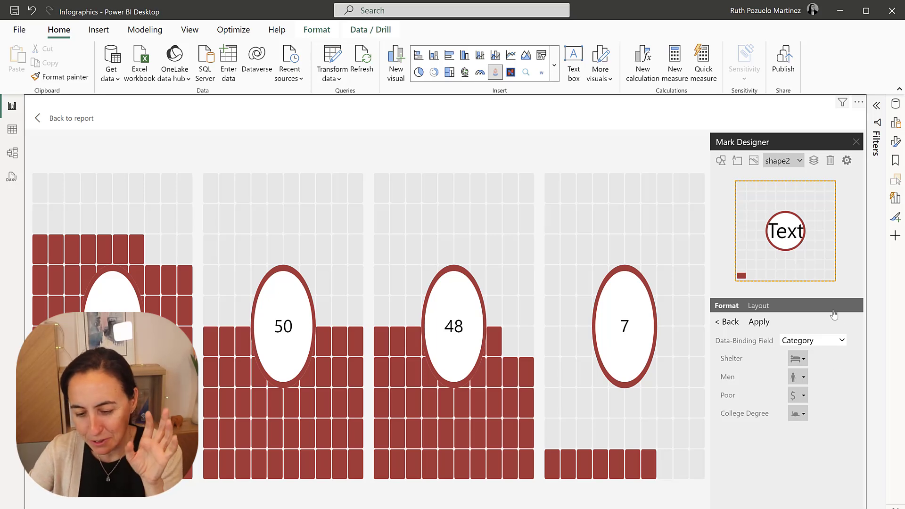
pyautogui.click(759, 324)
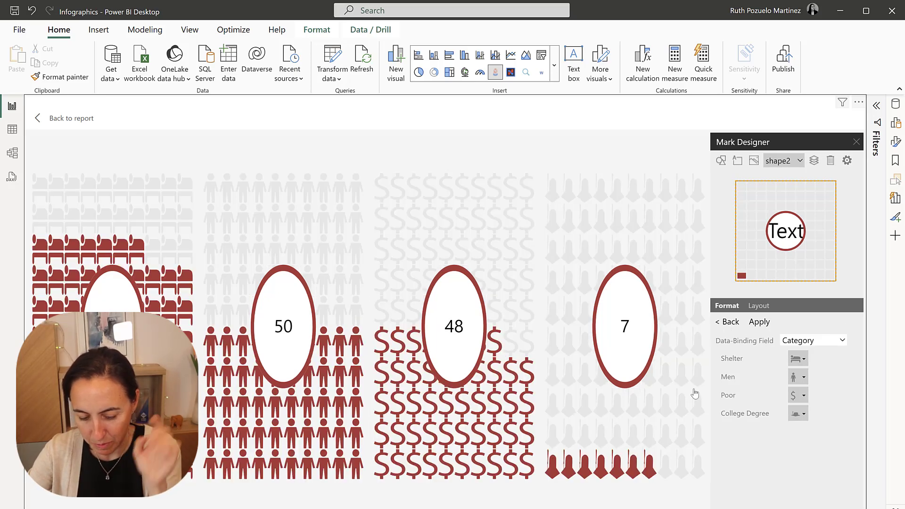
pyautogui.click(724, 321)
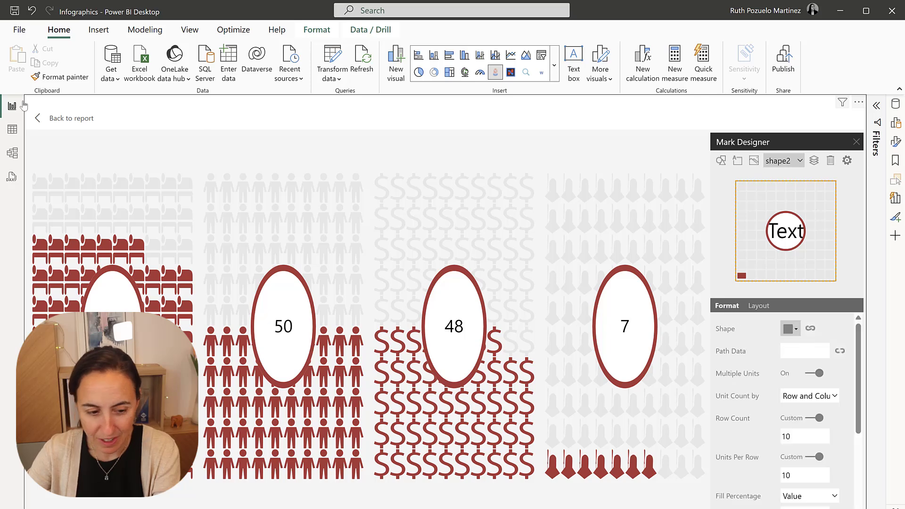
# Close Mark Designer so the bed, person, dollar and cap waffles fill the visual
pyautogui.click(86, 122)
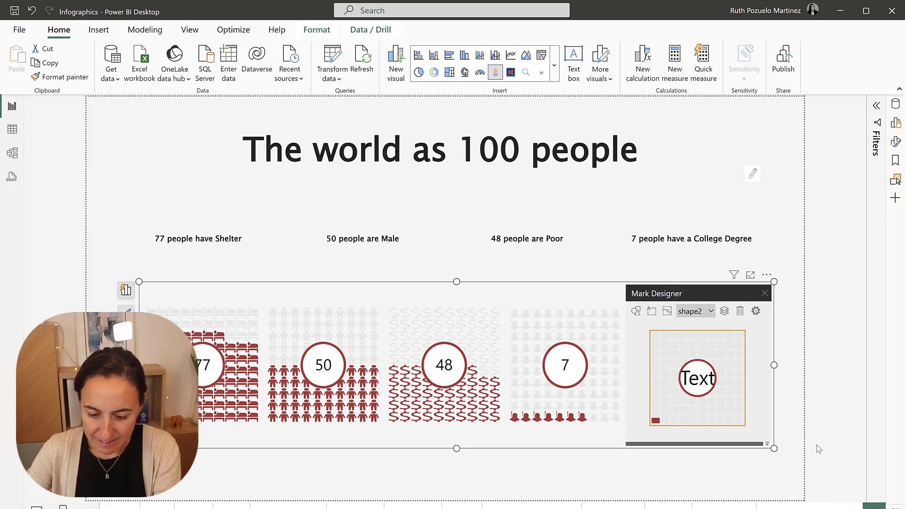
pyautogui.click(764, 293)
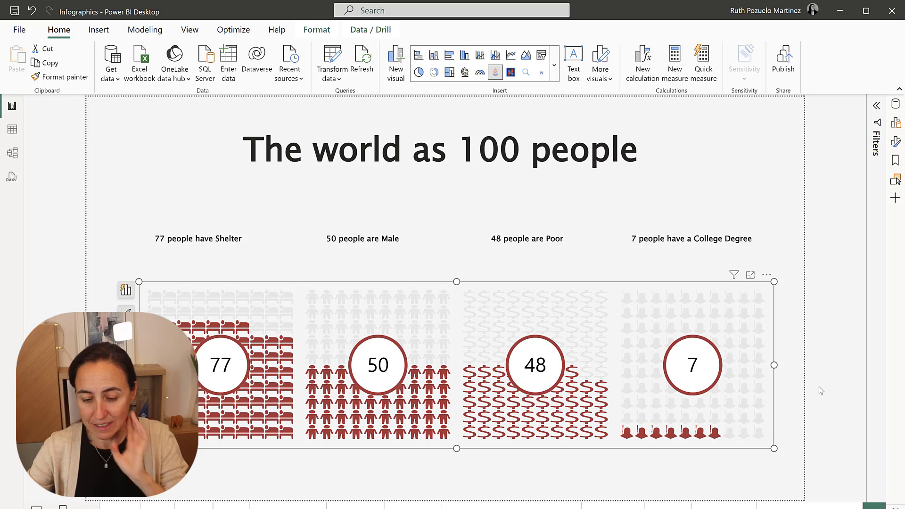
pyautogui.click(124, 291)
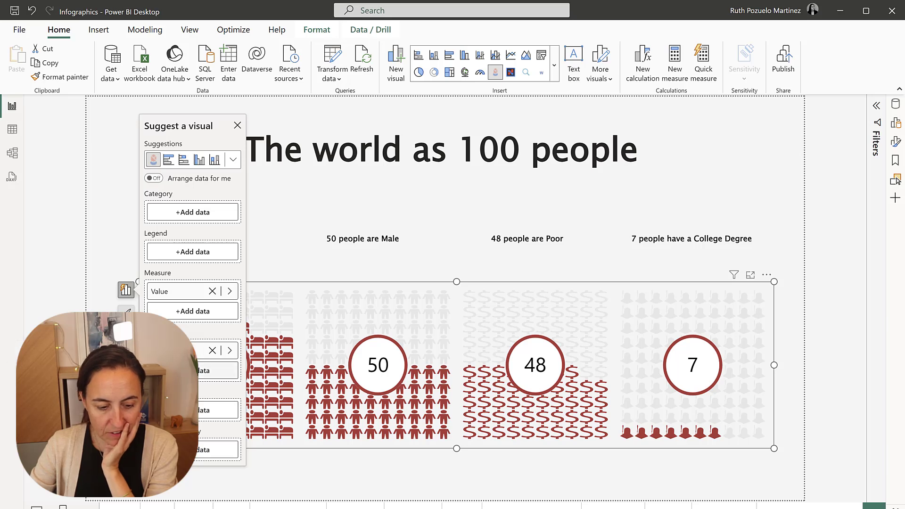
pyautogui.click(217, 370)
pyautogui.click(257, 113)
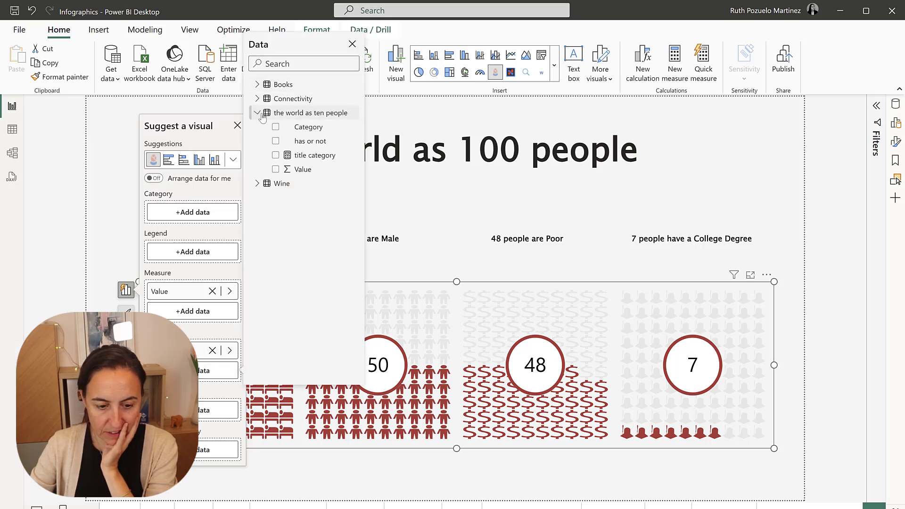
pyautogui.click(312, 157)
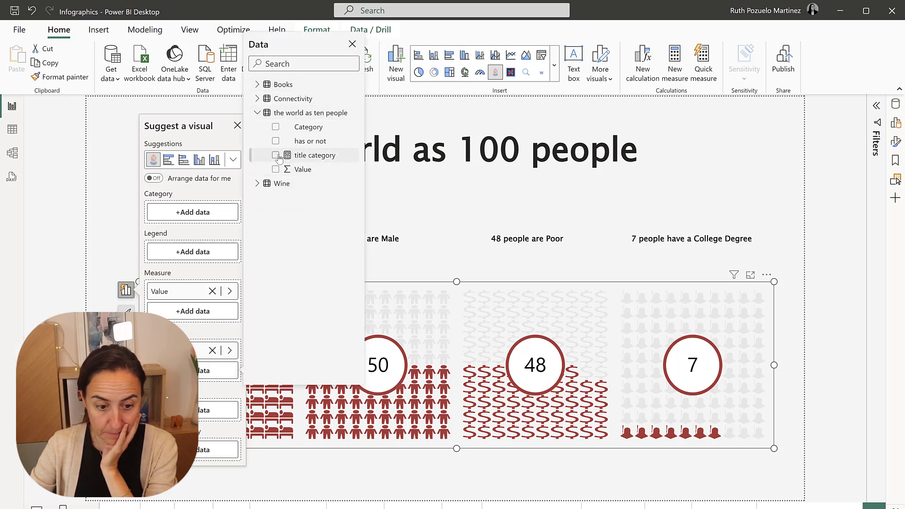
pyautogui.click(313, 156)
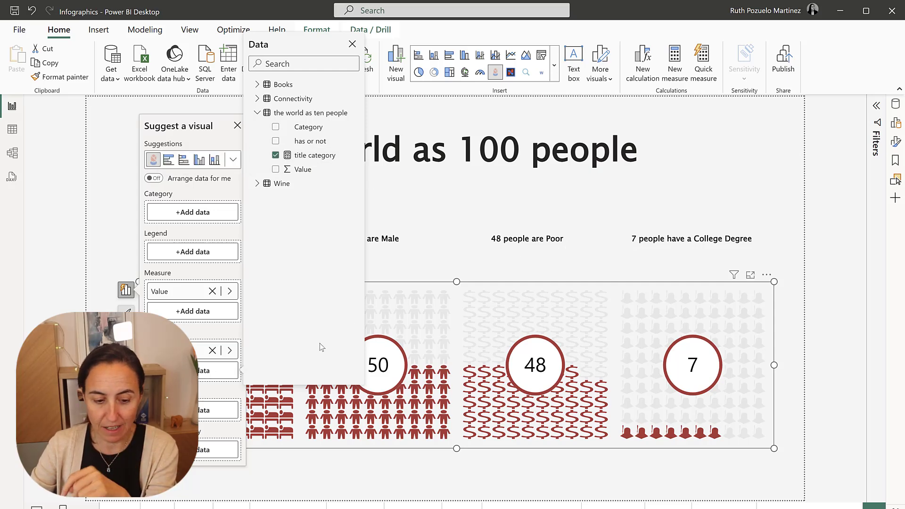
pyautogui.click(436, 269)
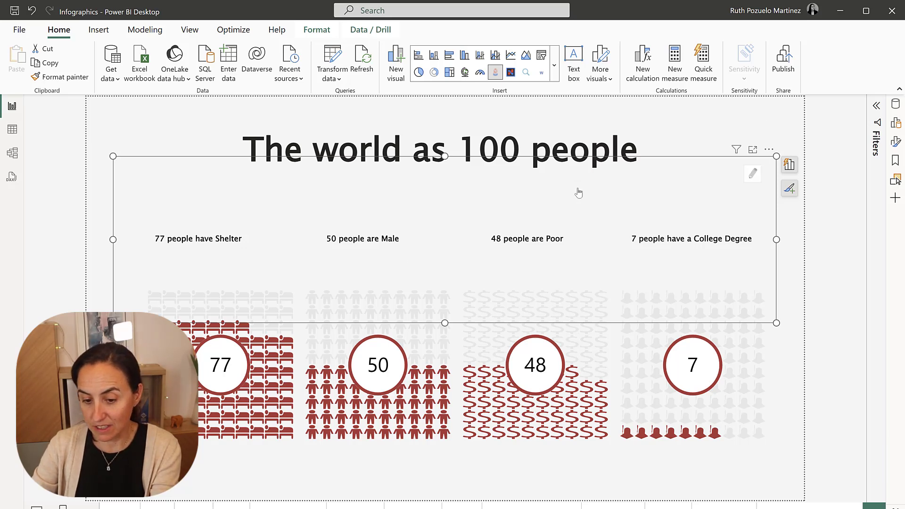
pyautogui.click(789, 164)
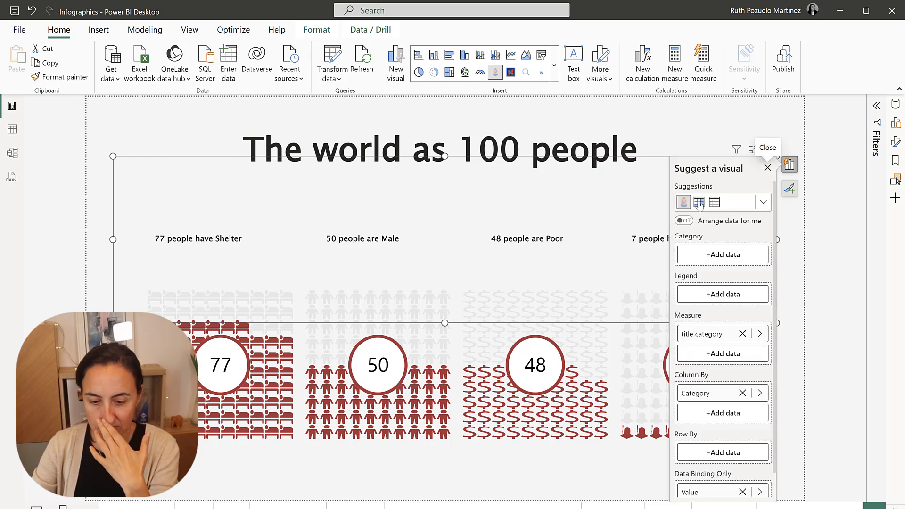
pyautogui.click(795, 313)
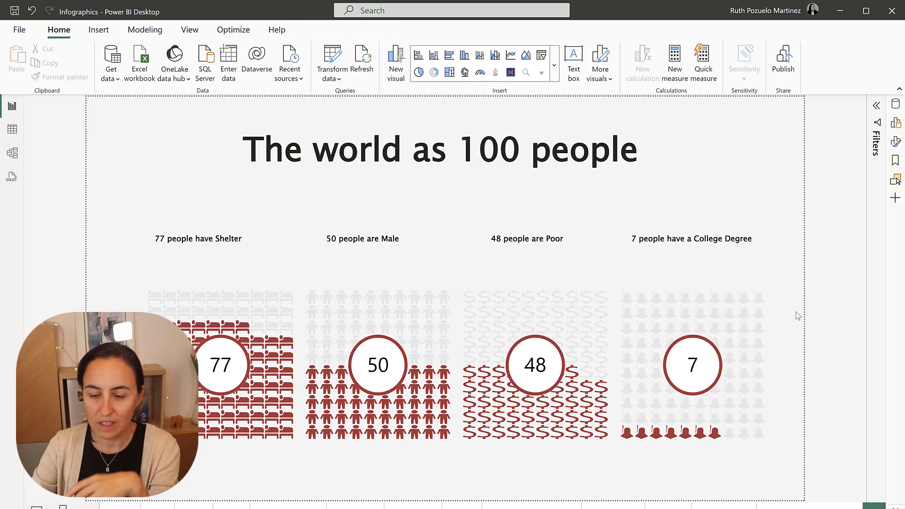